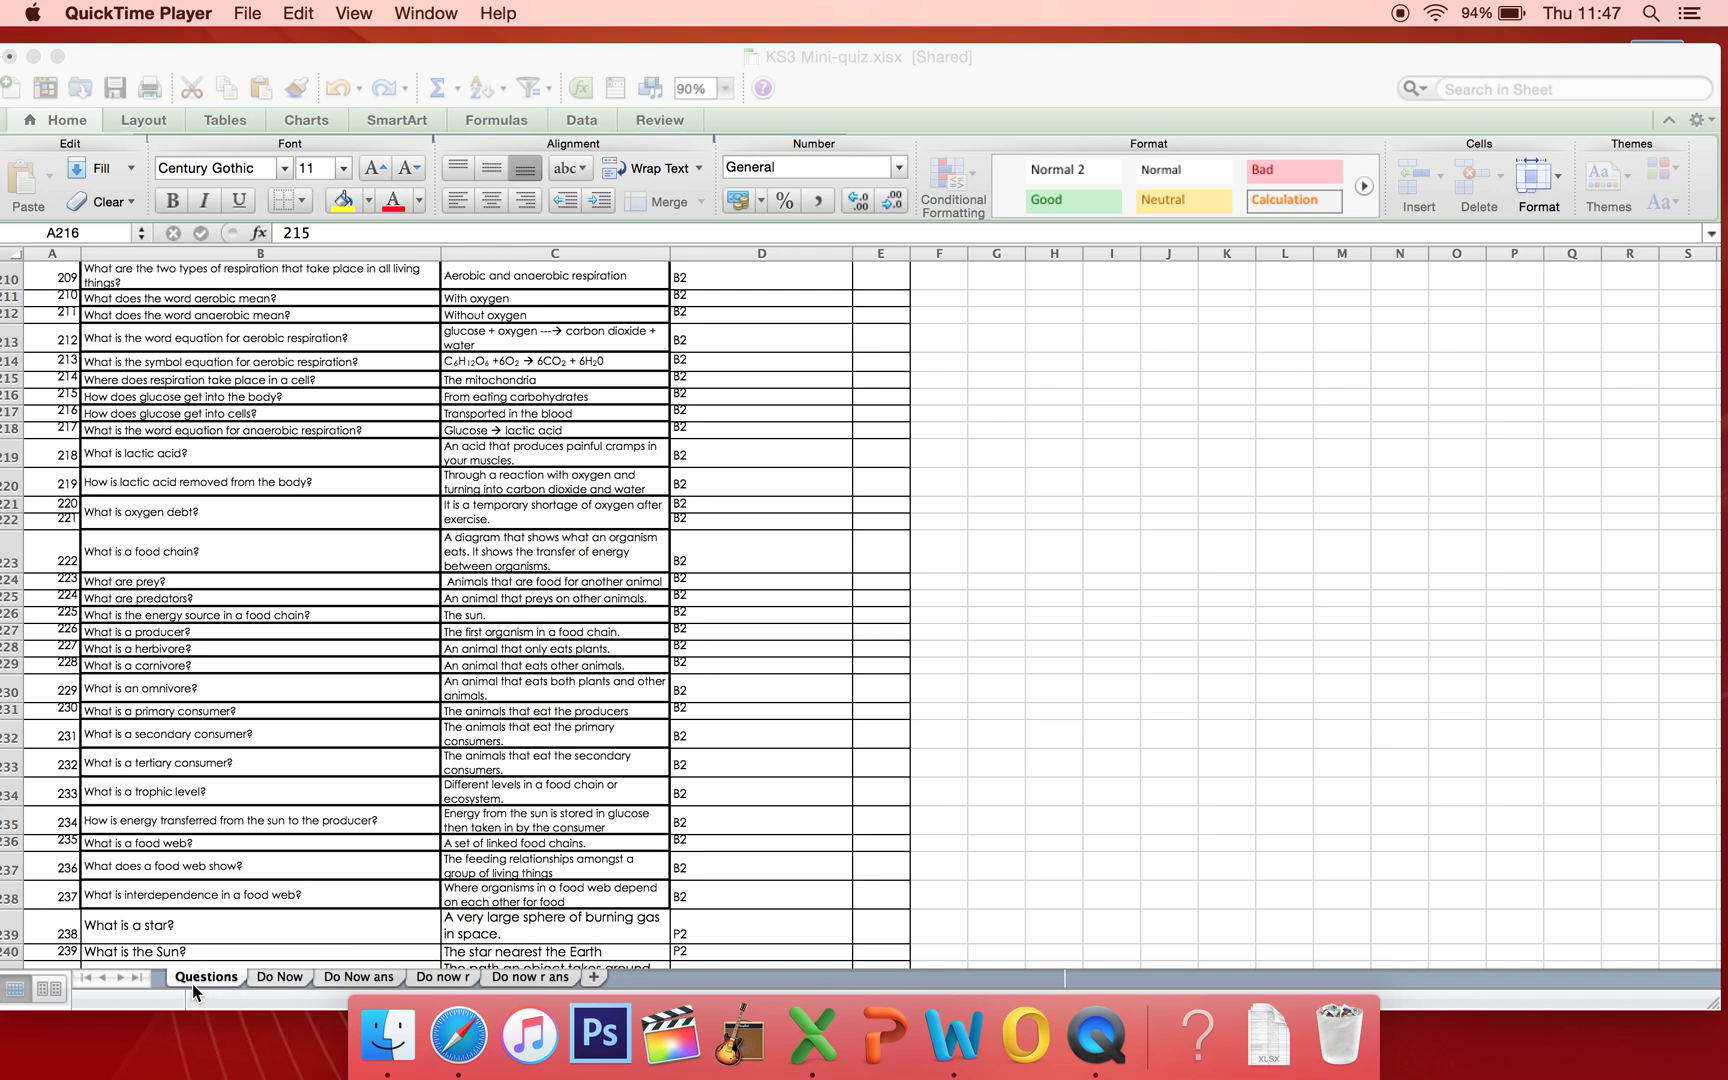
- Scroll the Questions sheet to confirm 237 in A238 is the last B2 question, then view Do Now
{"action": "left_click", "coordinate": [287, 737]}
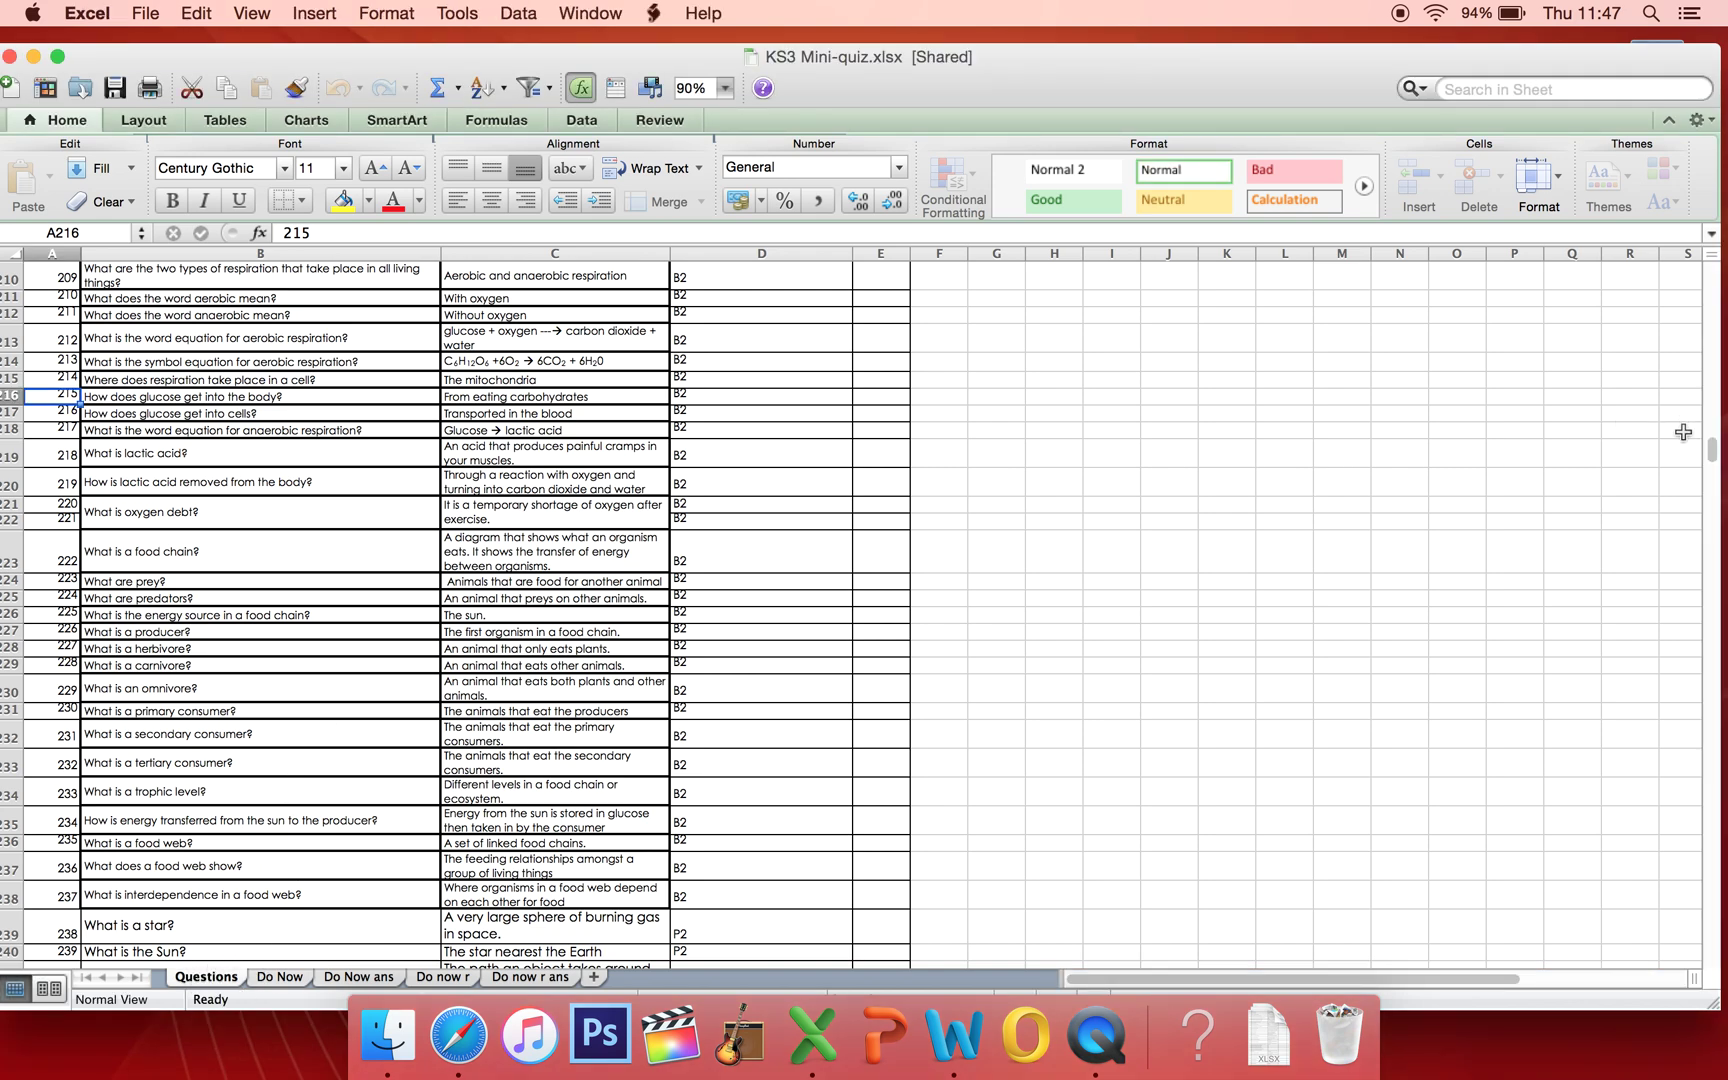
{"action": "mouse_move", "coordinate": [1711, 449]}
{"action": "left_mouse_down"}
{"action": "mouse_move", "coordinate": [1699, 285]}
{"action": "mouse_move", "coordinate": [1688, 462]}
{"action": "mouse_move", "coordinate": [1687, 445]}
{"action": "left_mouse_up"}
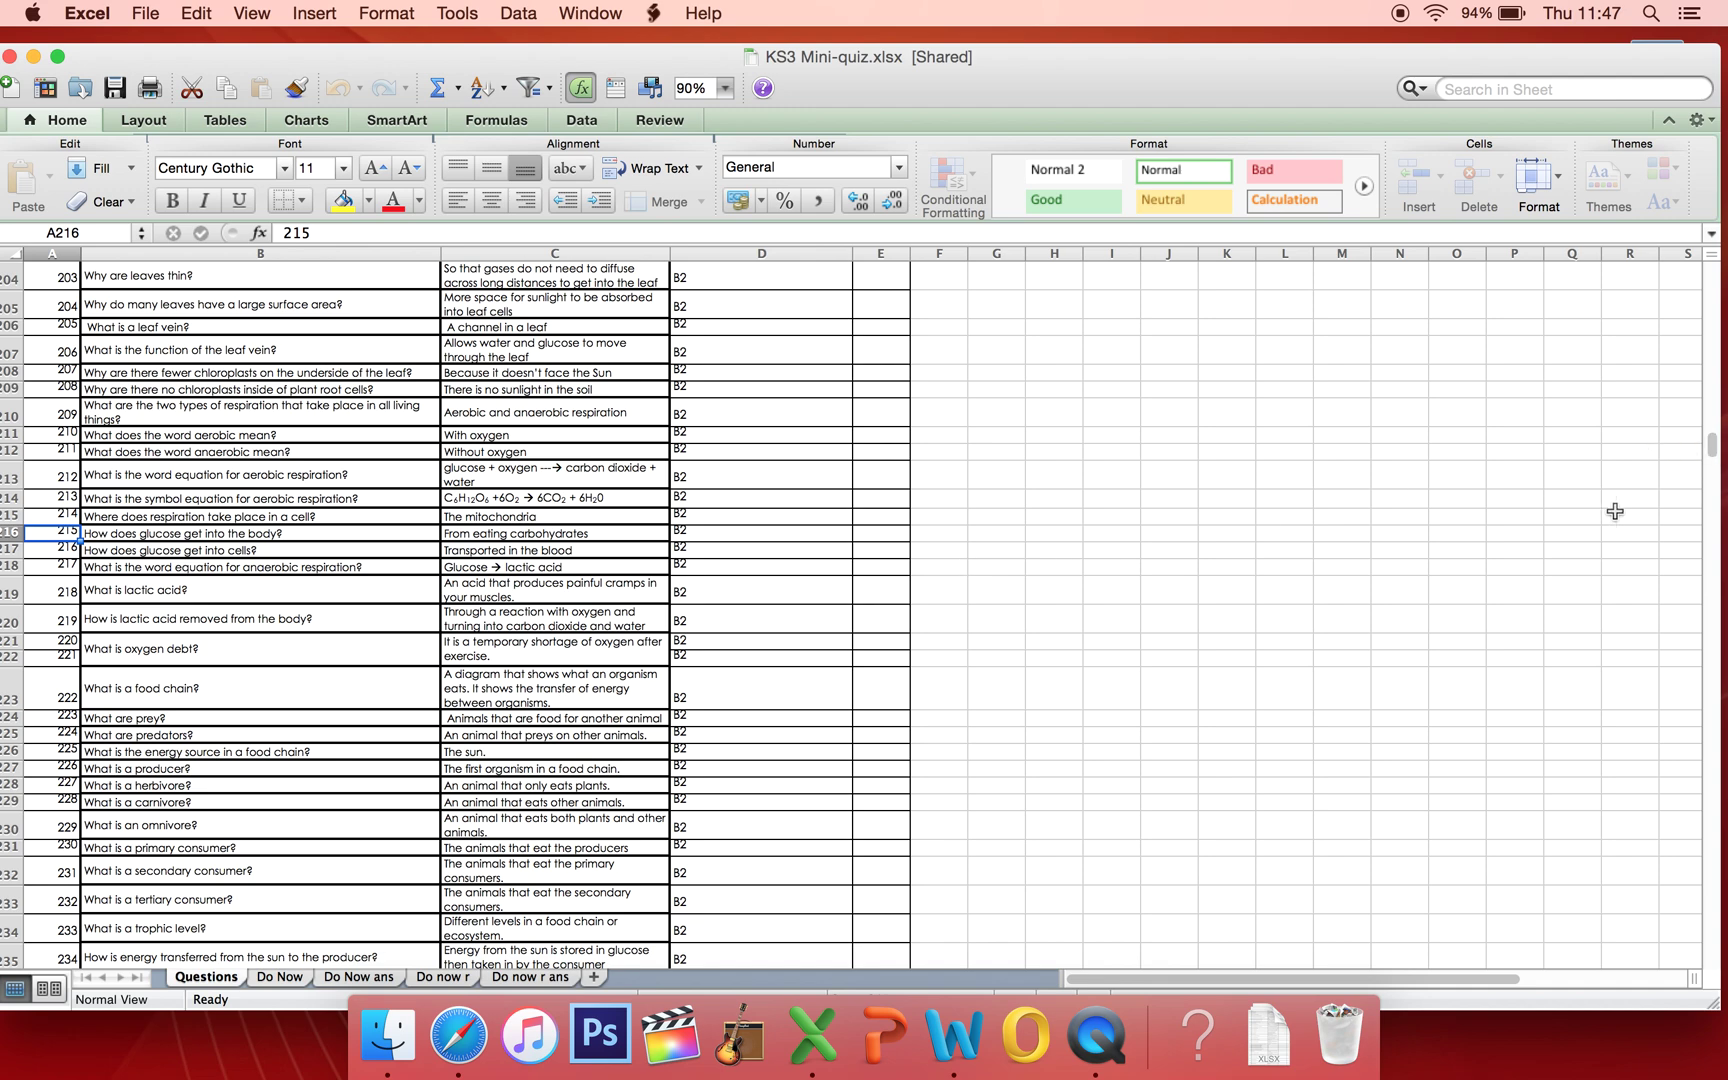
{"action": "left_click_drag", "start_coordinate": [1712, 455], "coordinate": [1711, 468]}
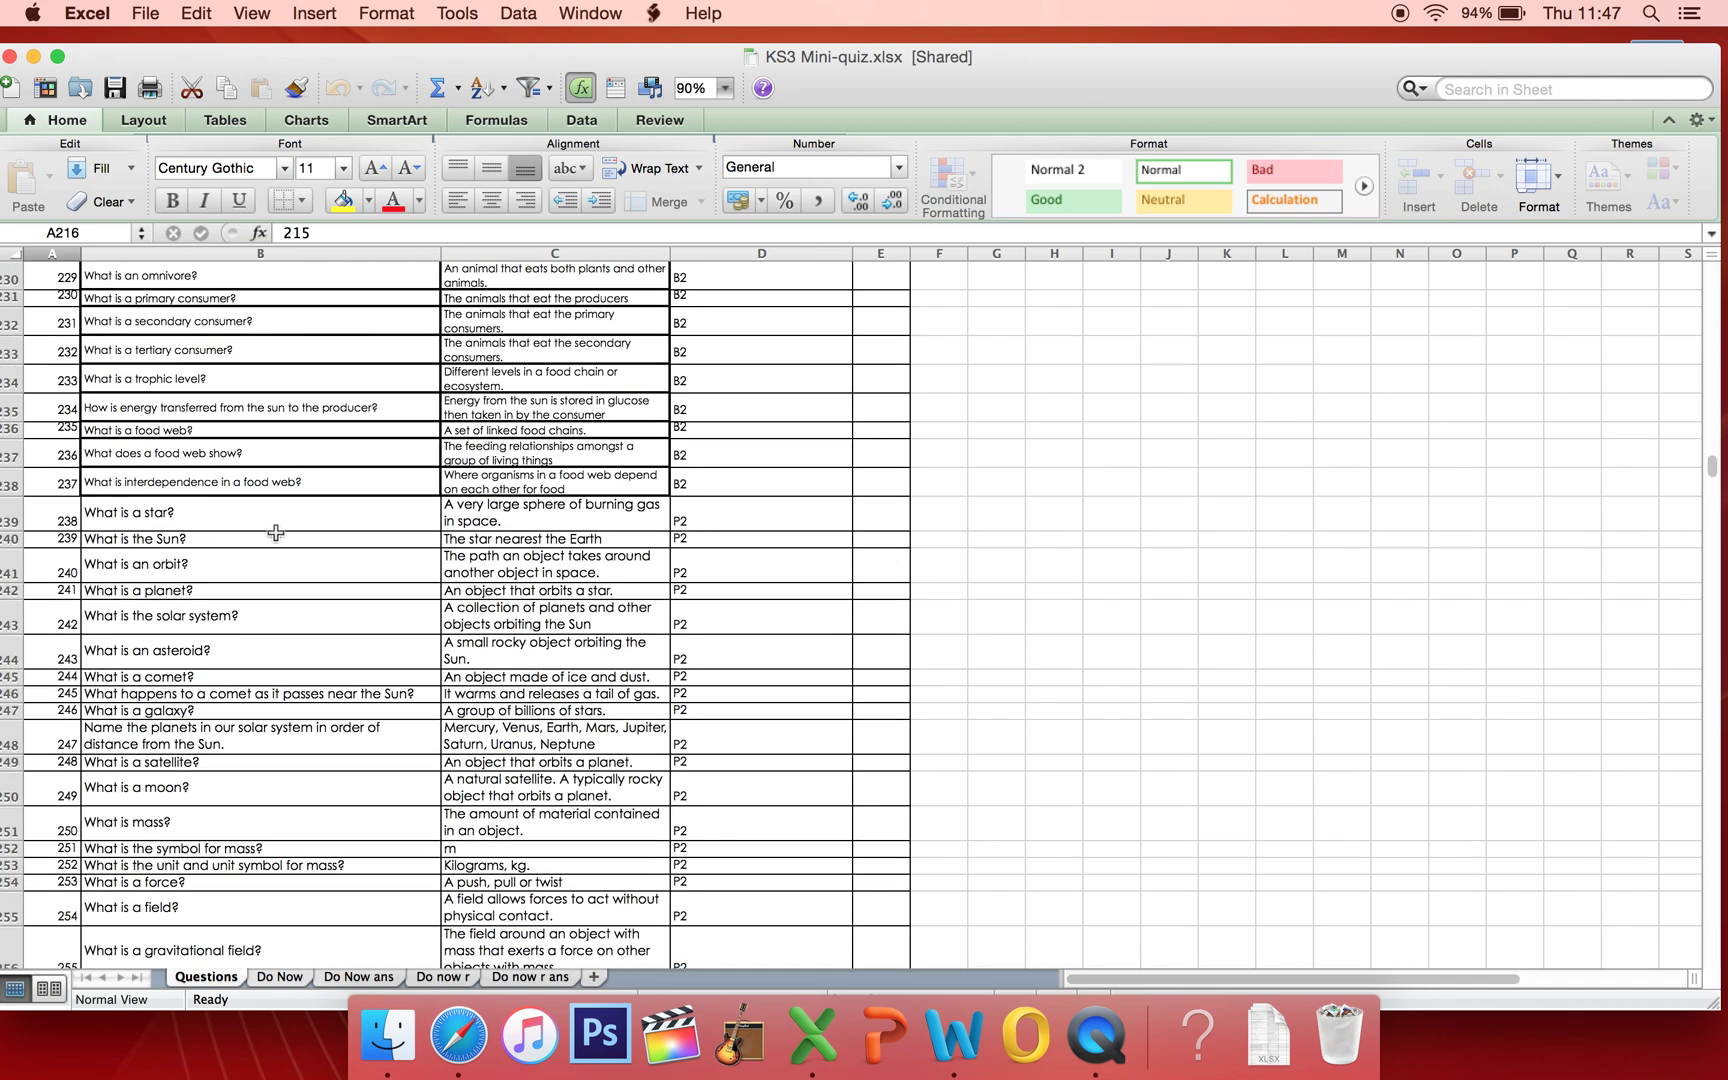
{"action": "left_click", "coordinate": [62, 483]}
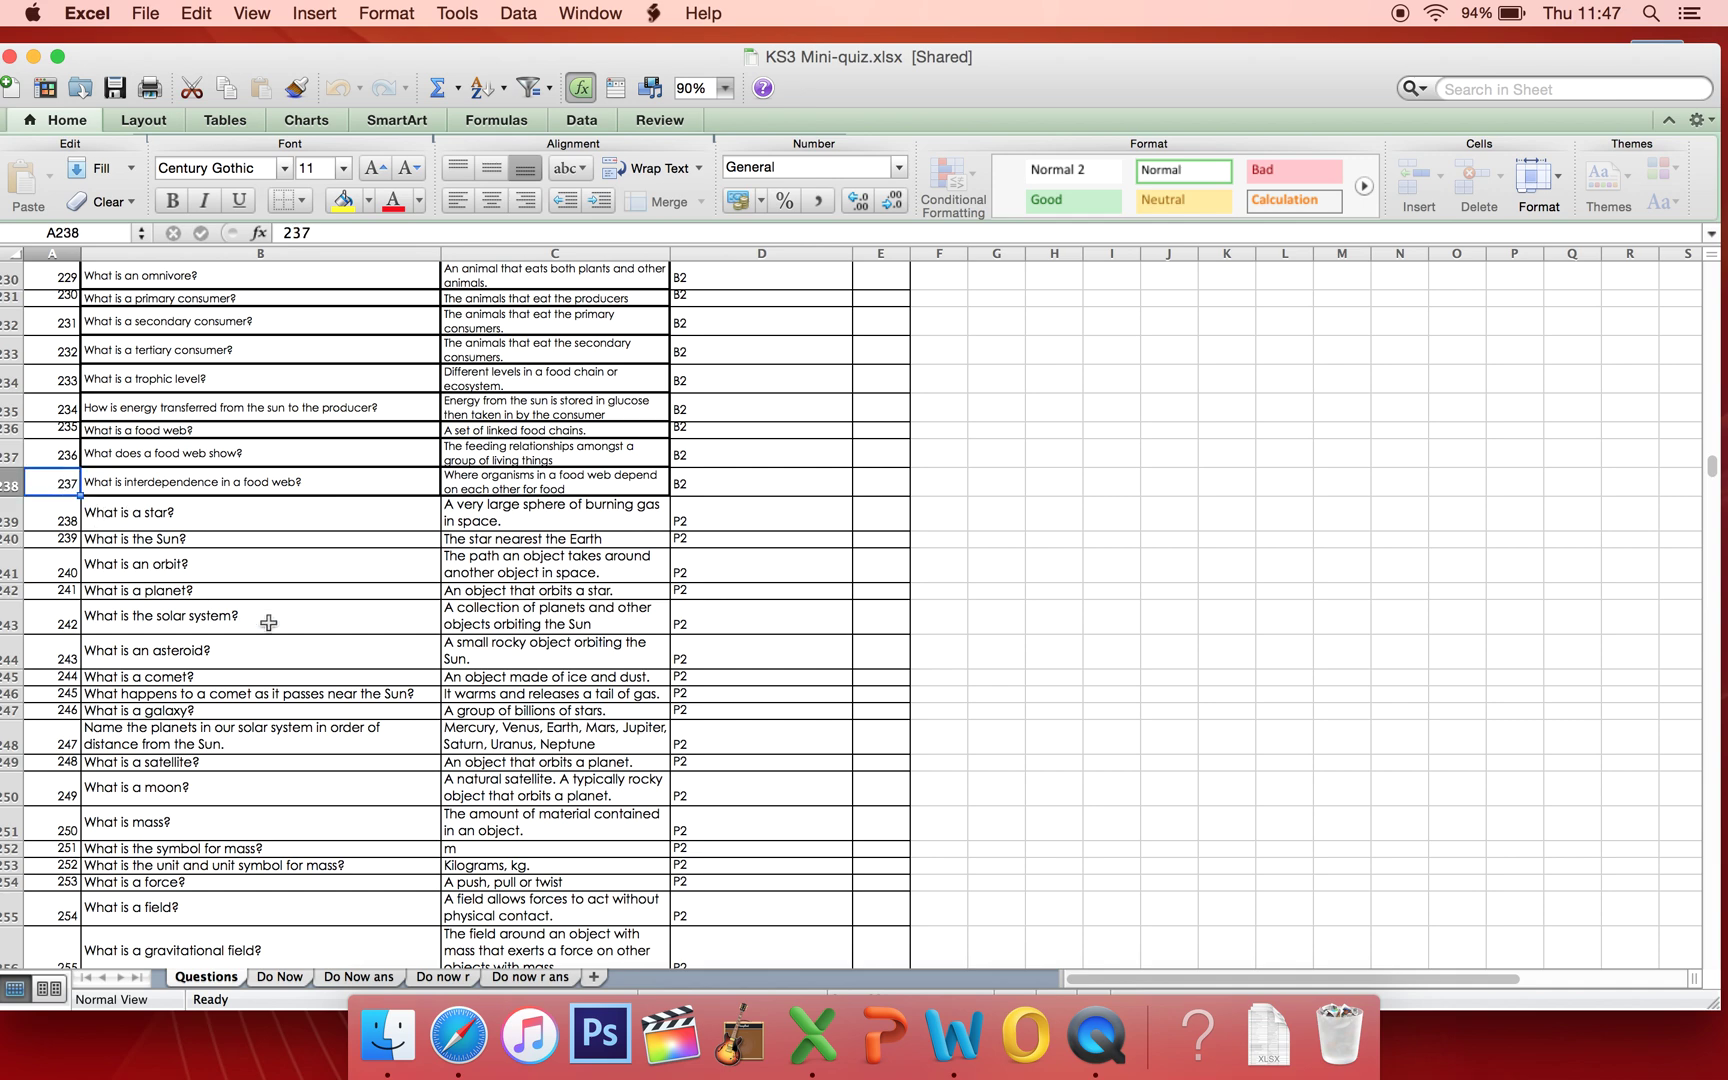
{"action": "left_click", "coordinate": [286, 978]}
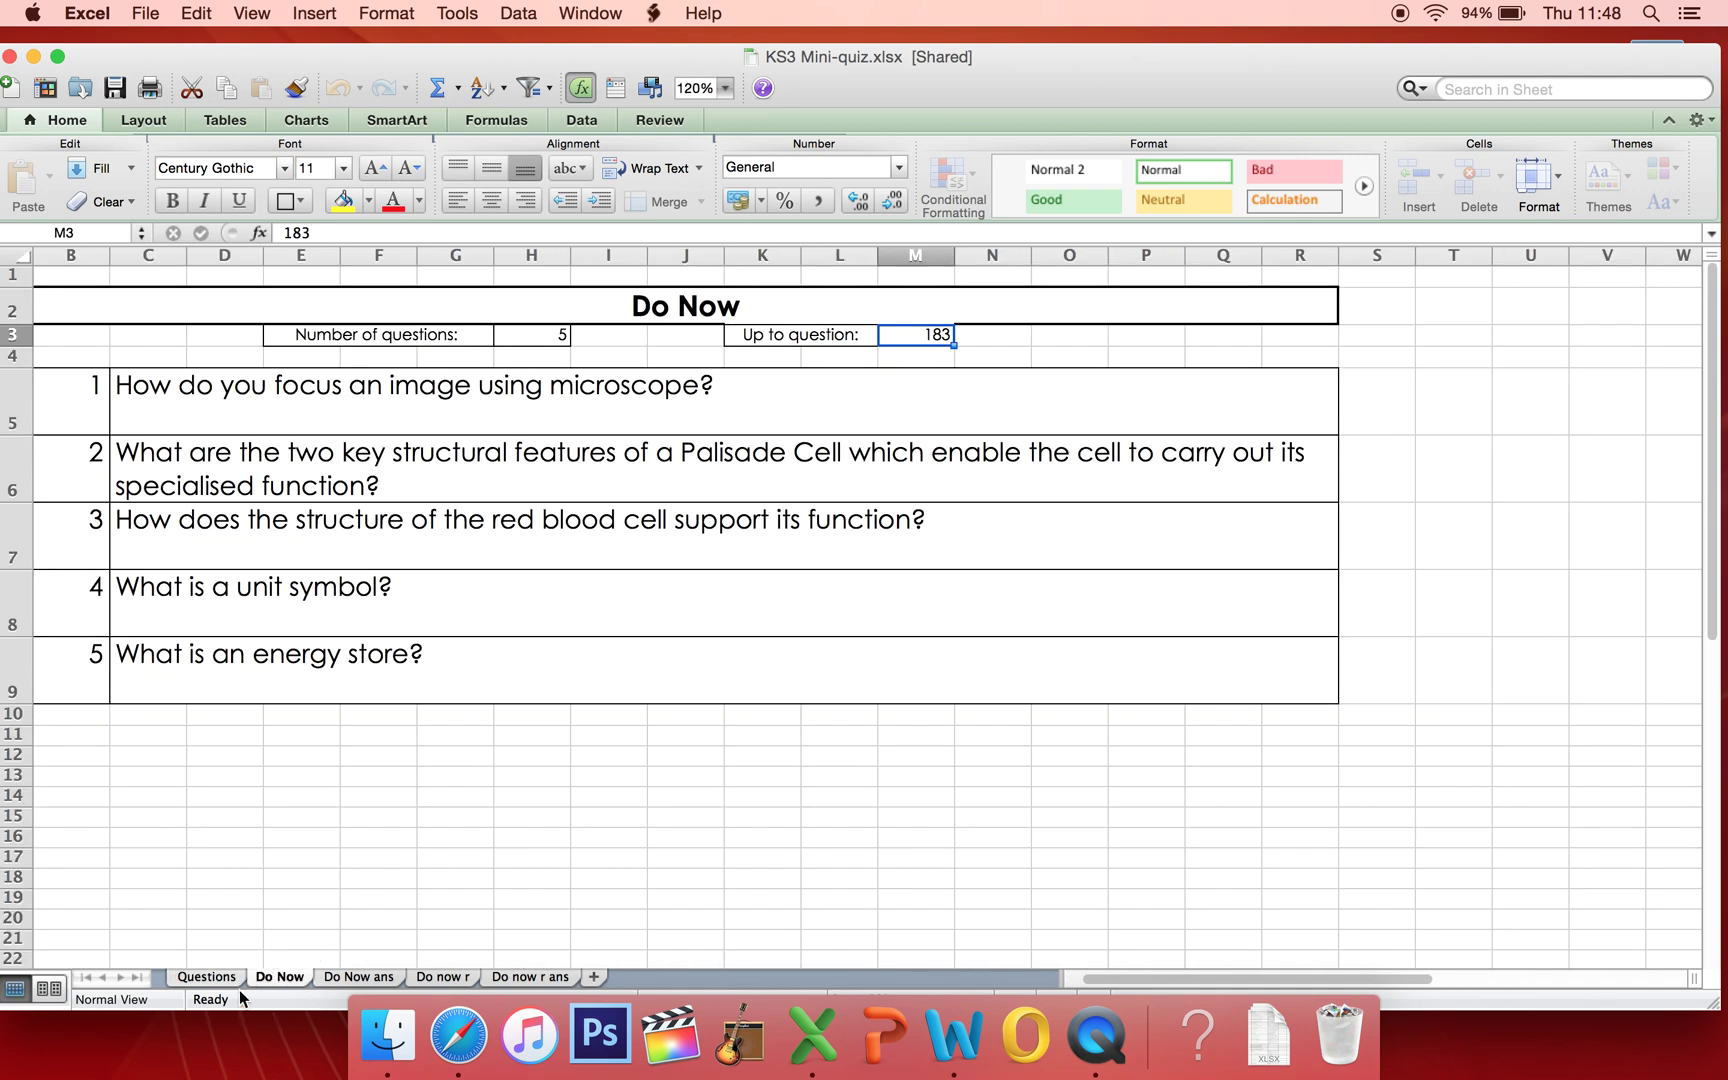
- Enter 237 in M3 as the Do Now sheet's highest question number
{"action": "left_click", "coordinate": [211, 975]}
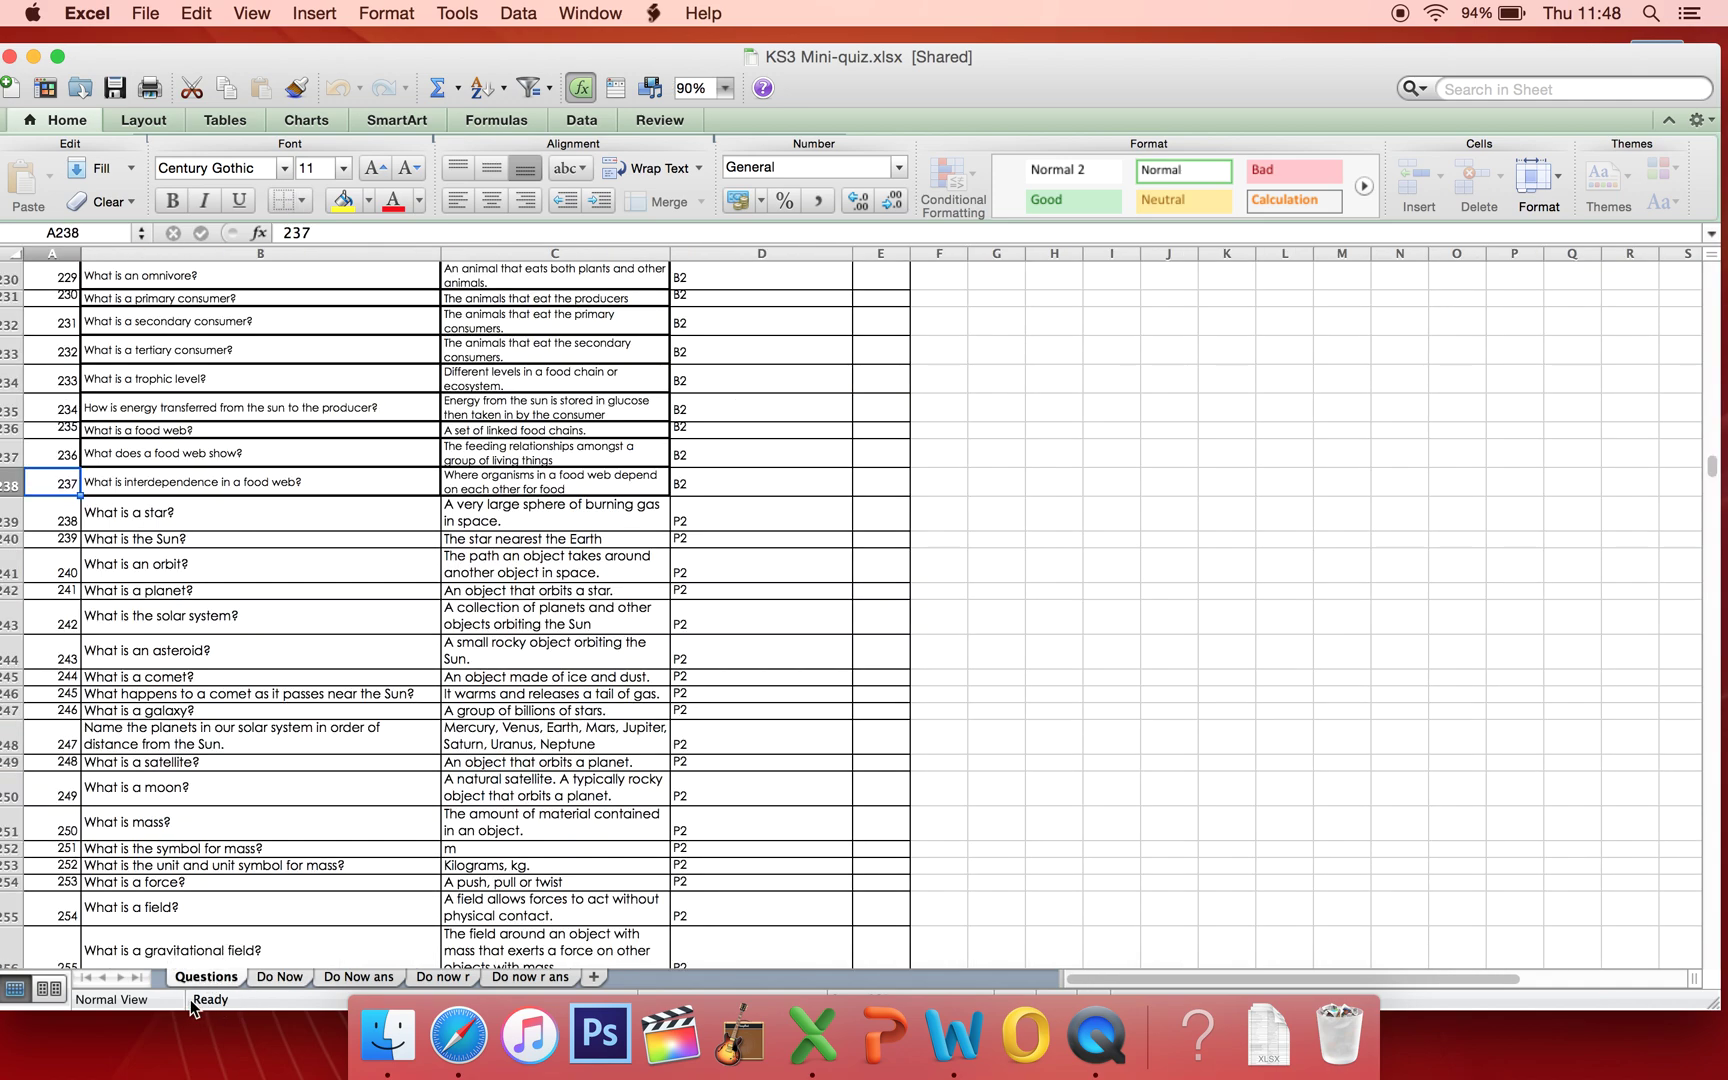
{"action": "left_click", "coordinate": [279, 974]}
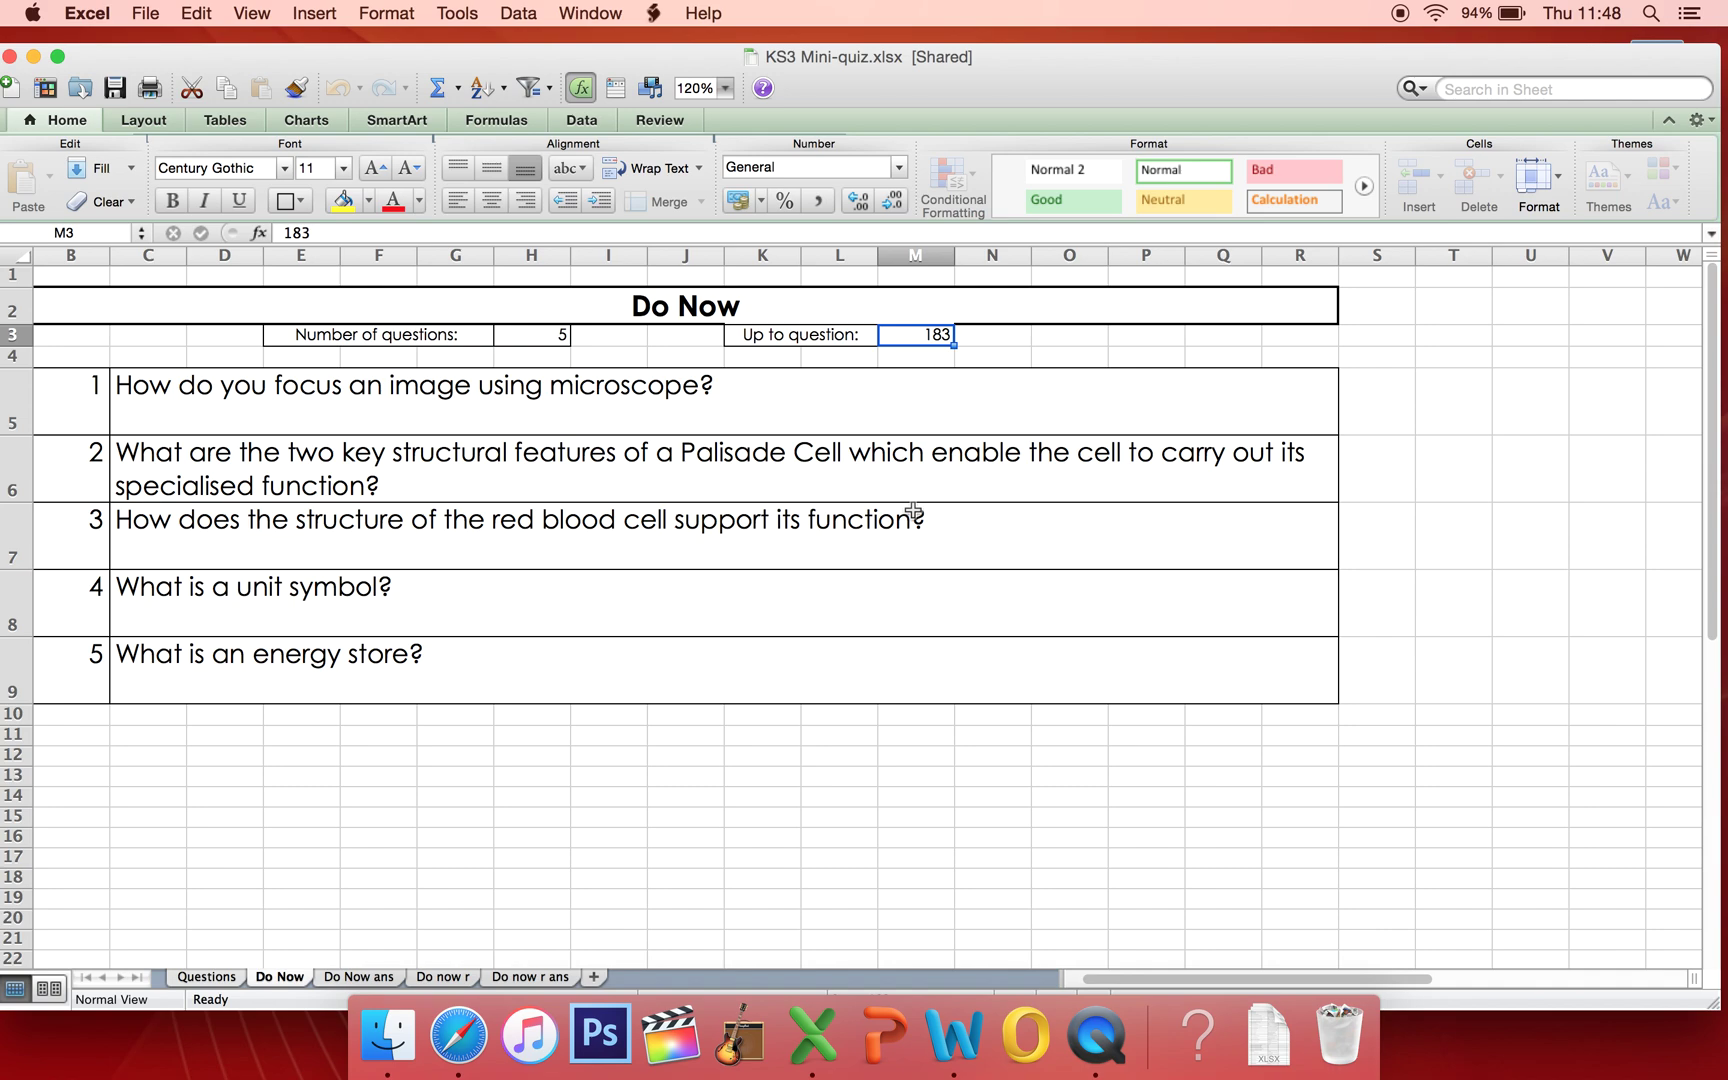
{"action": "type", "text": "237"}
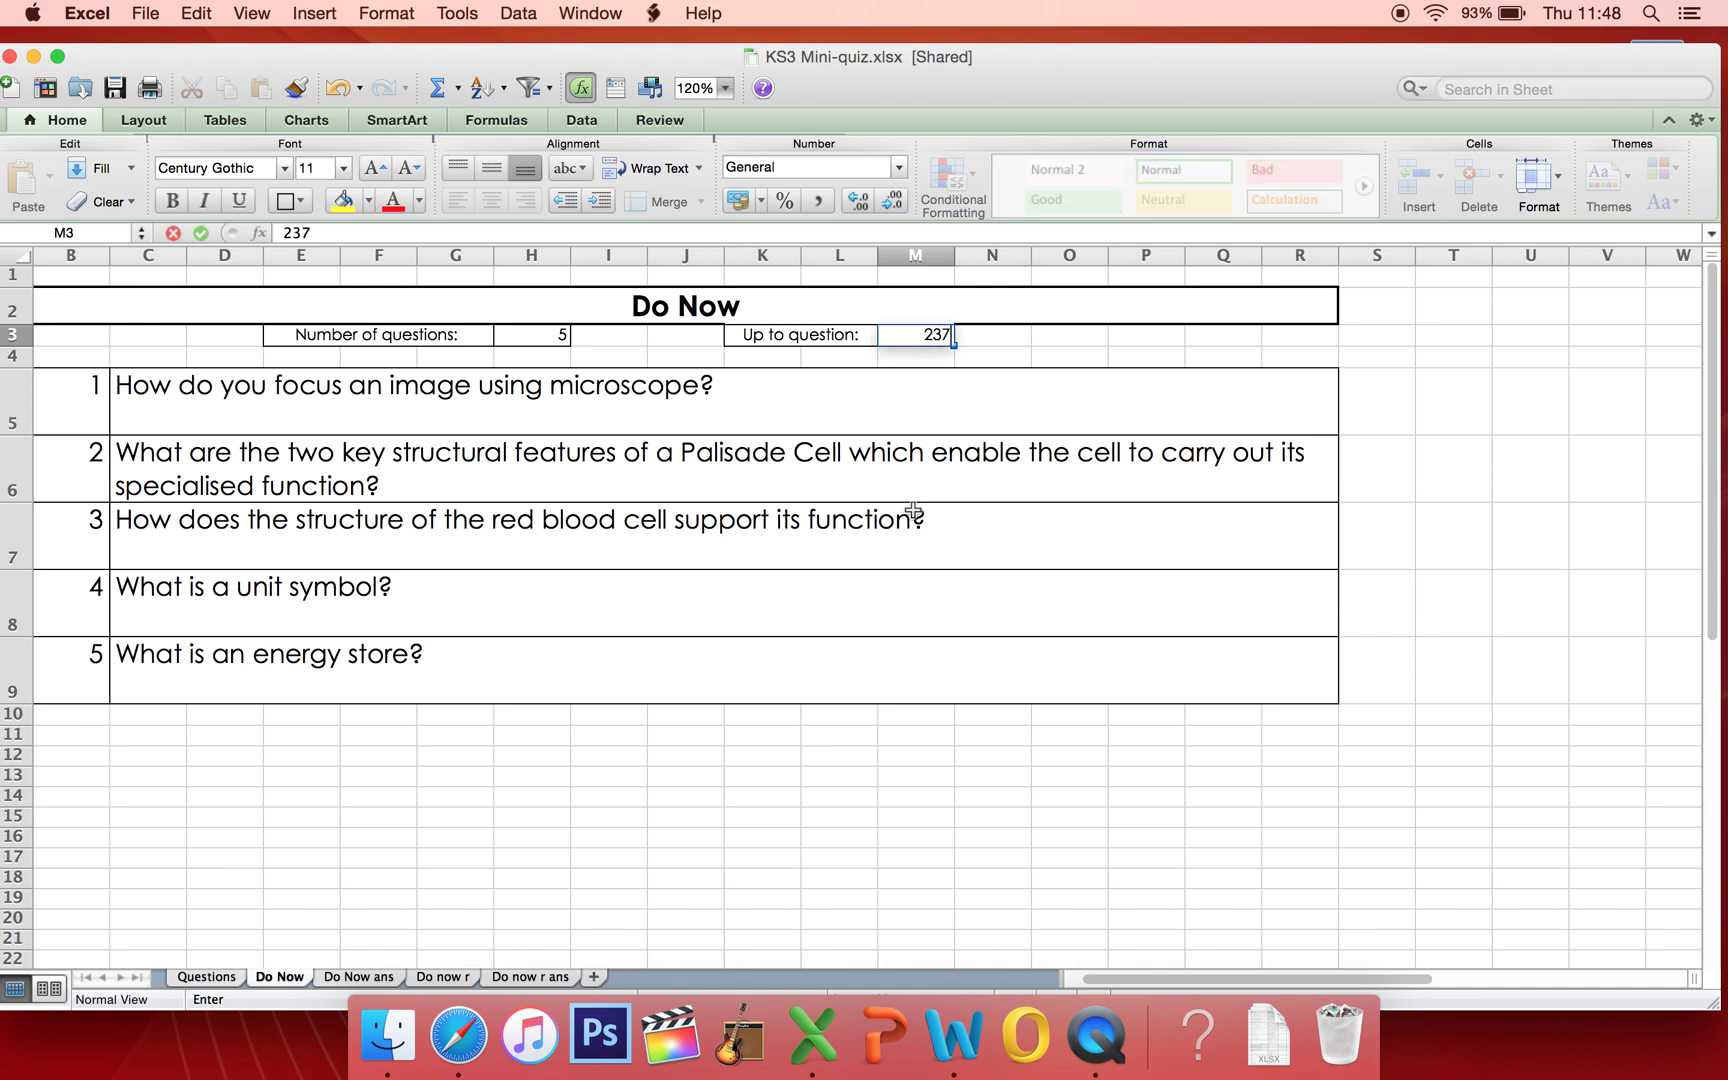
{"action": "key", "text": "Return"}
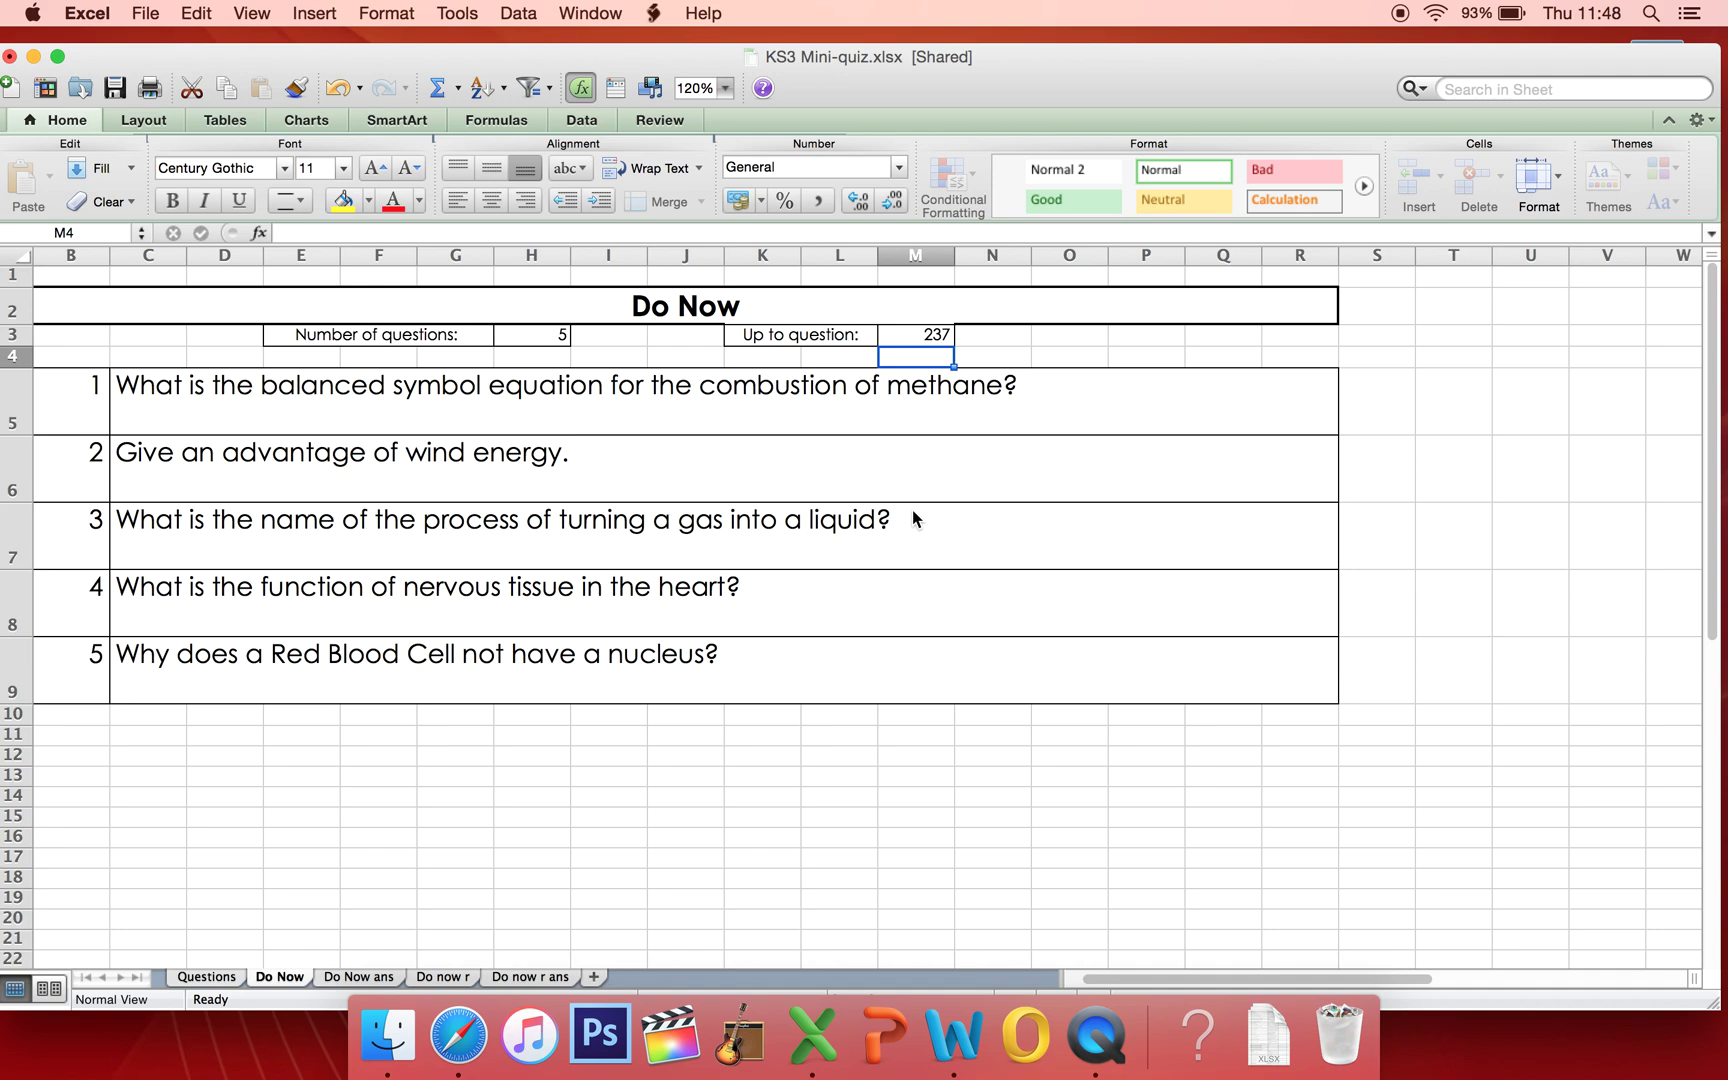
{"action": "left_click", "coordinate": [361, 978]}
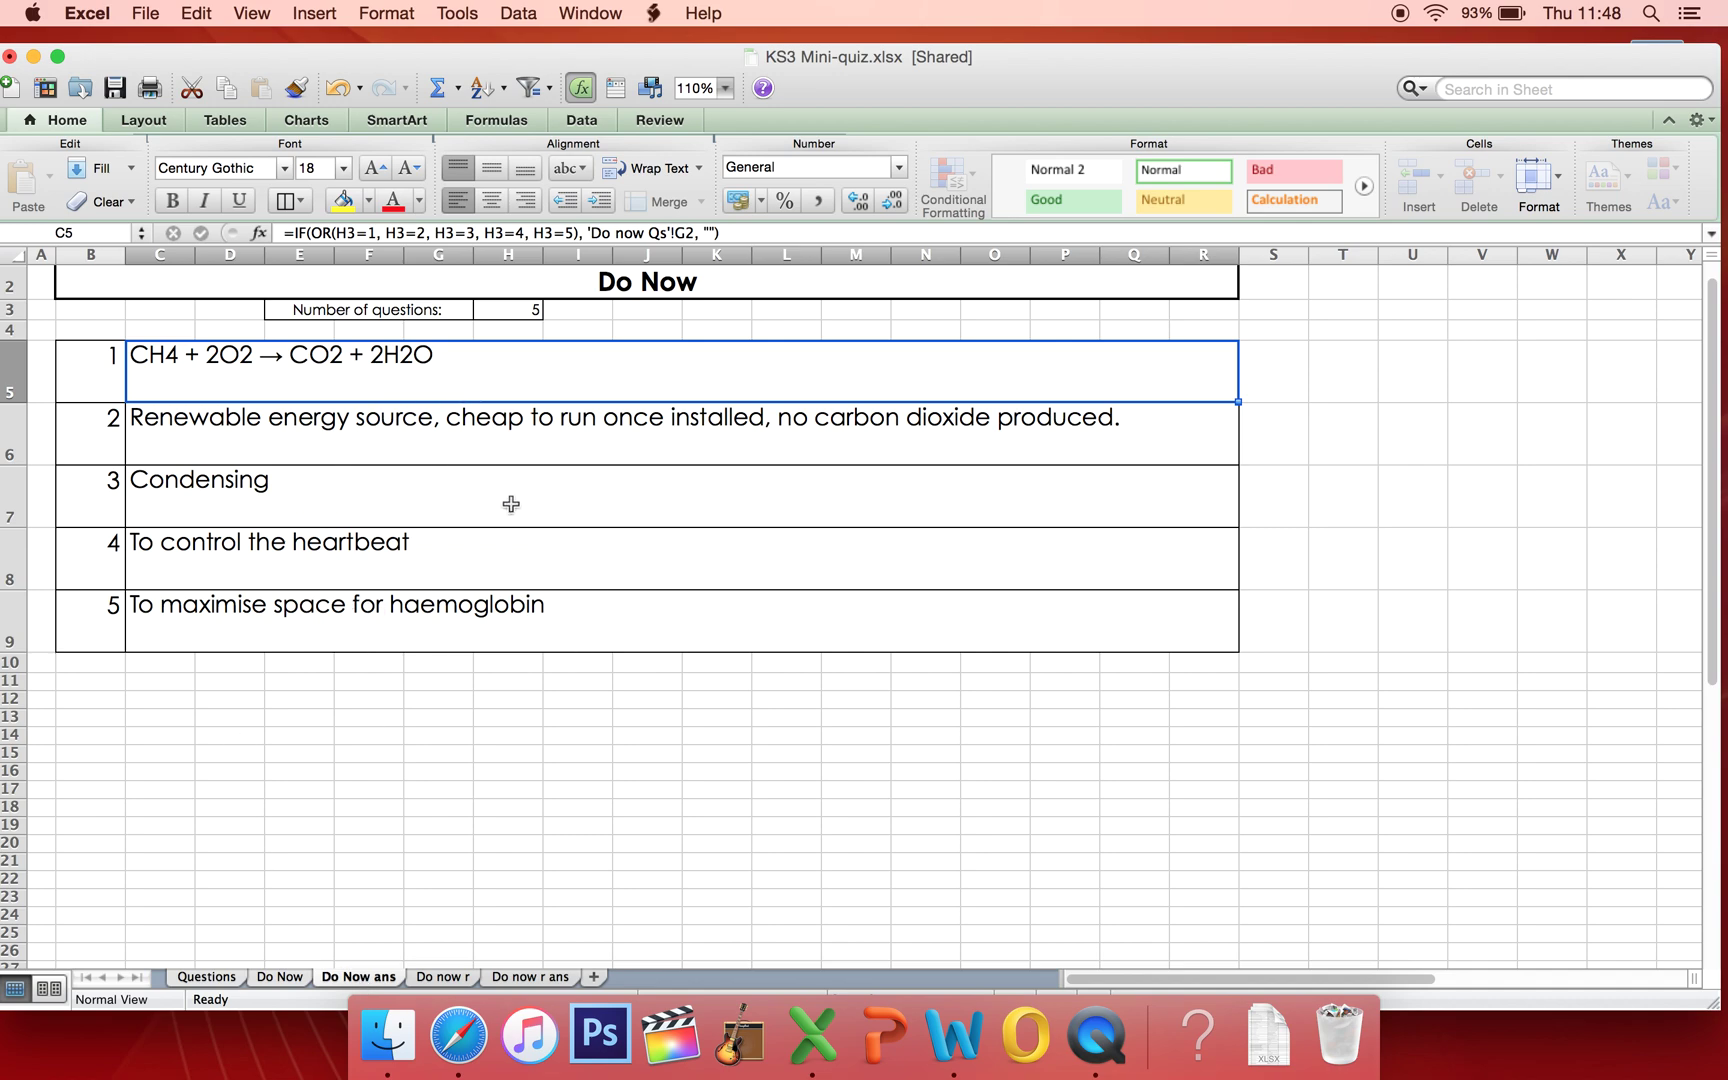
{"action": "left_click", "coordinate": [279, 978]}
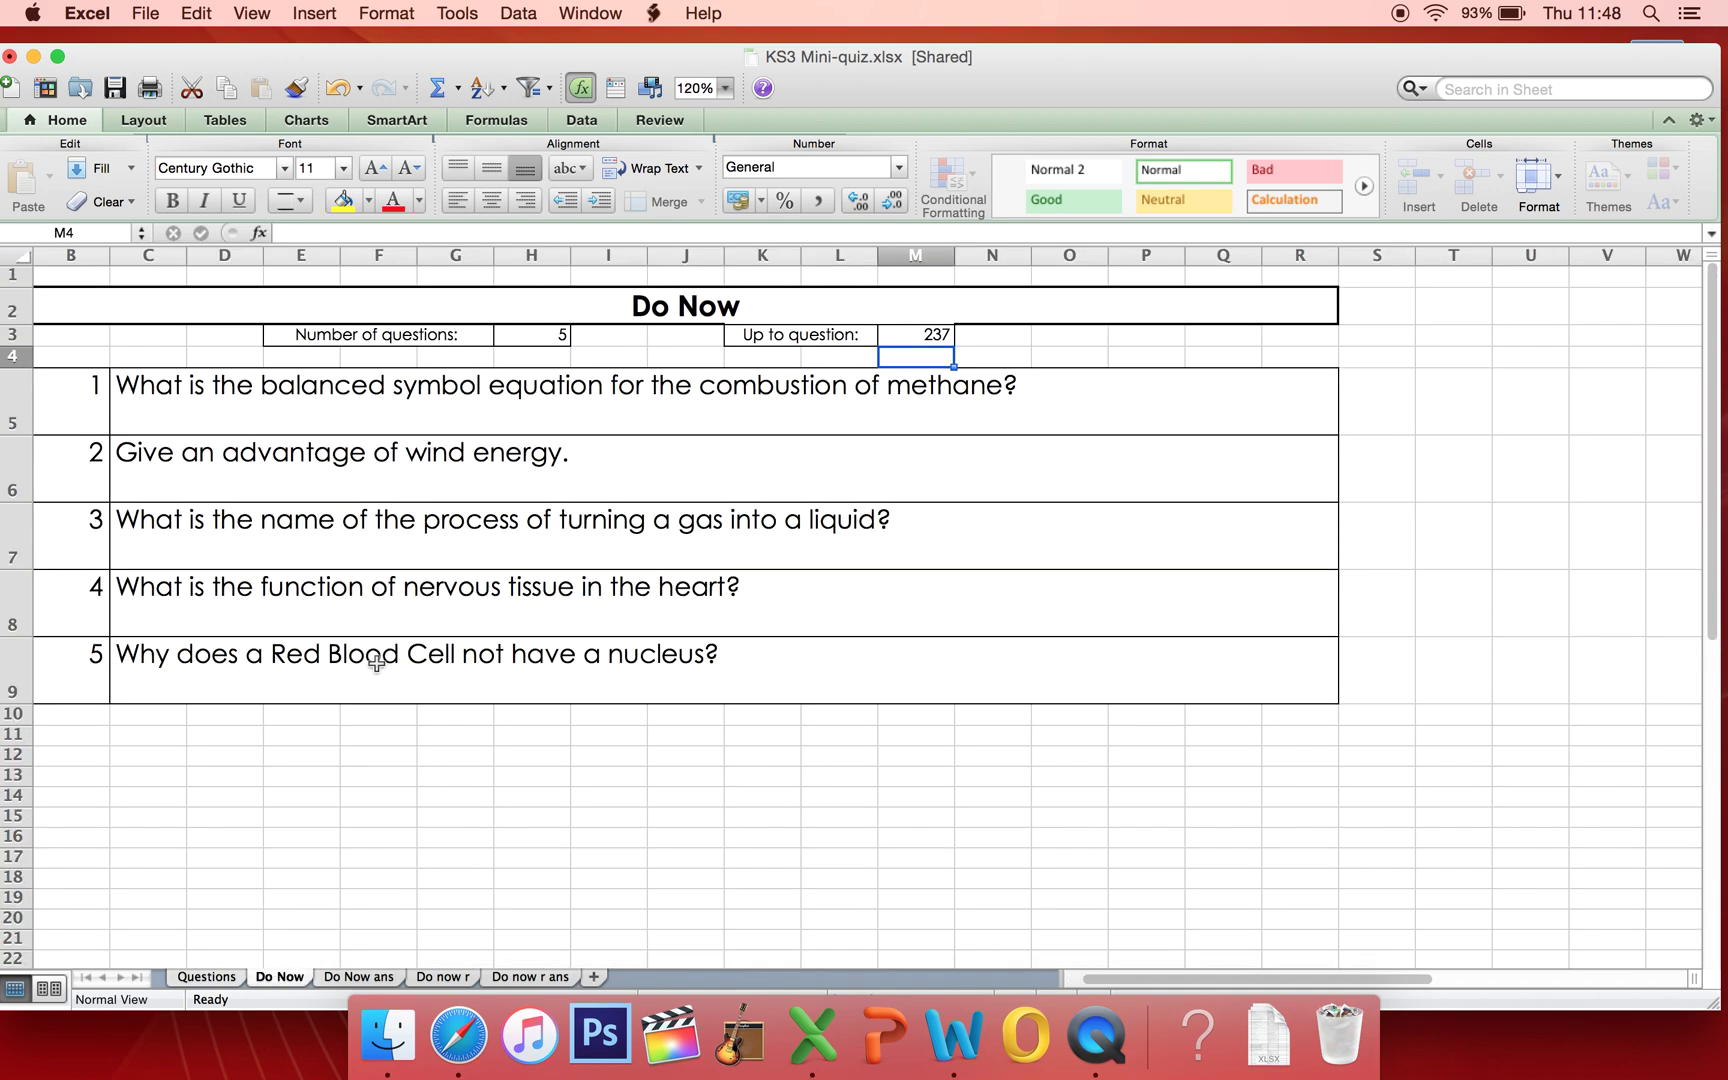
{"action": "left_click", "coordinate": [367, 986]}
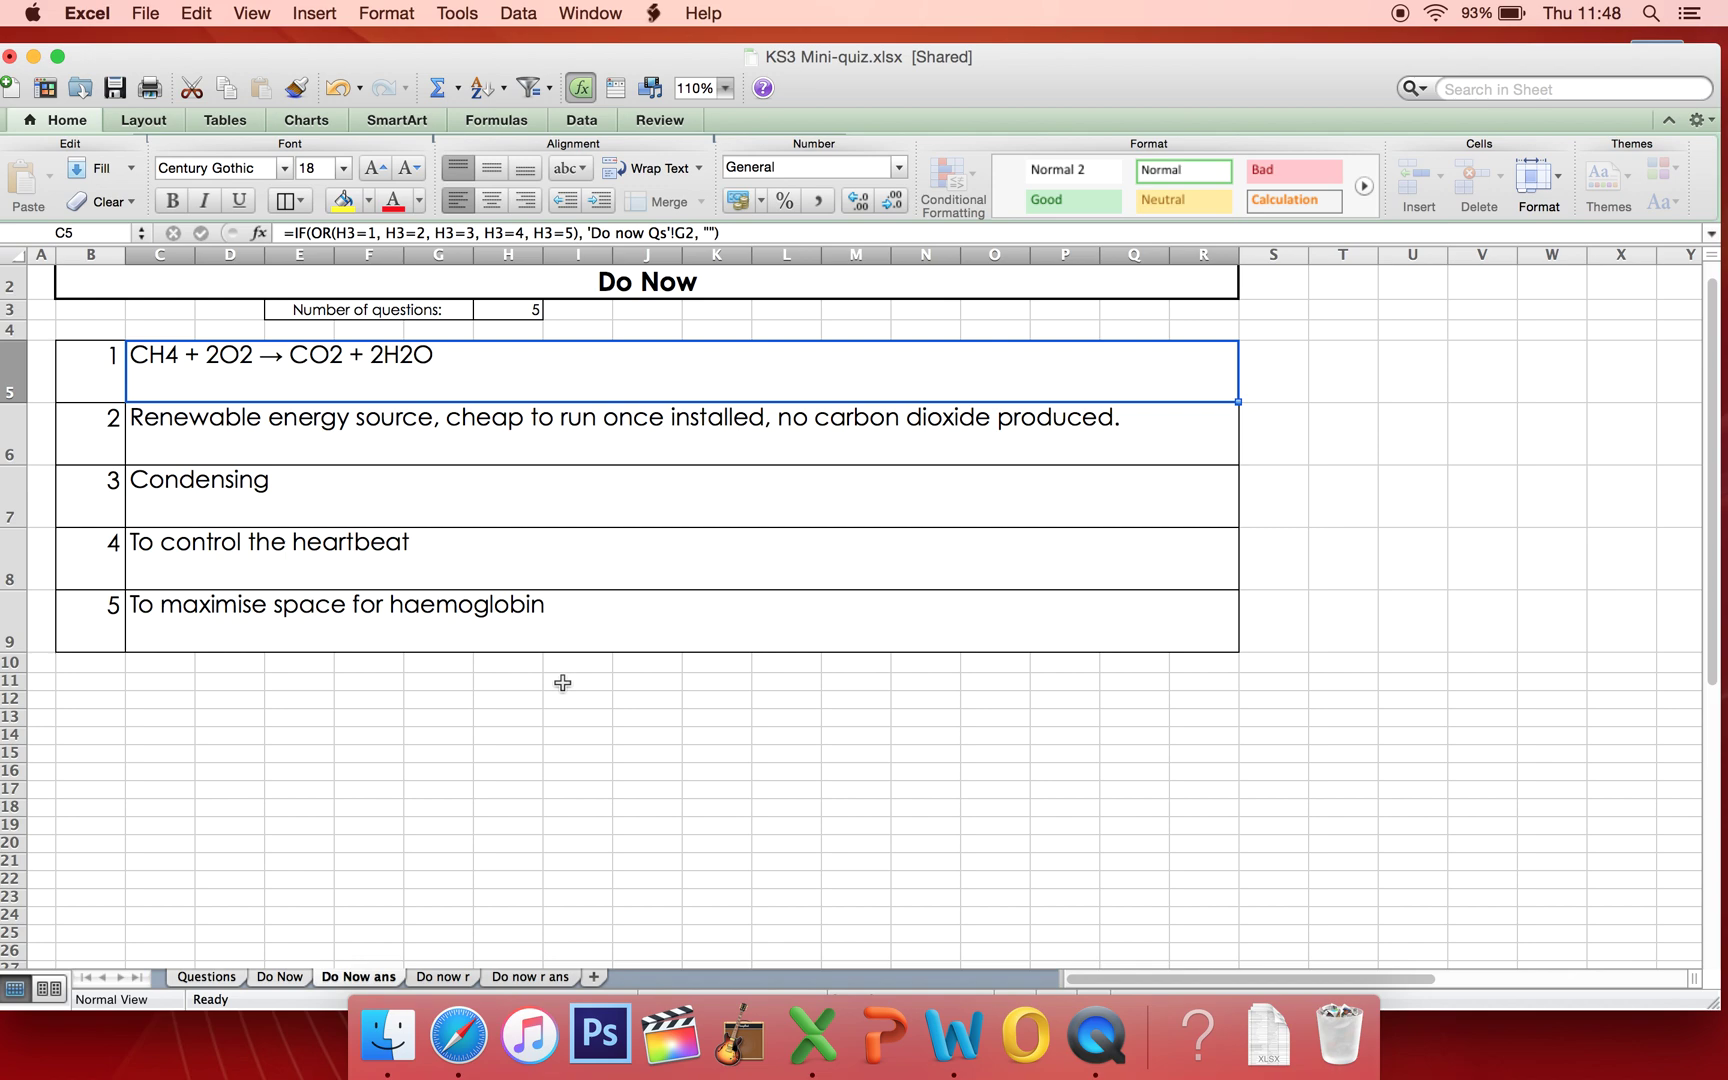
{"action": "left_click", "coordinate": [275, 976]}
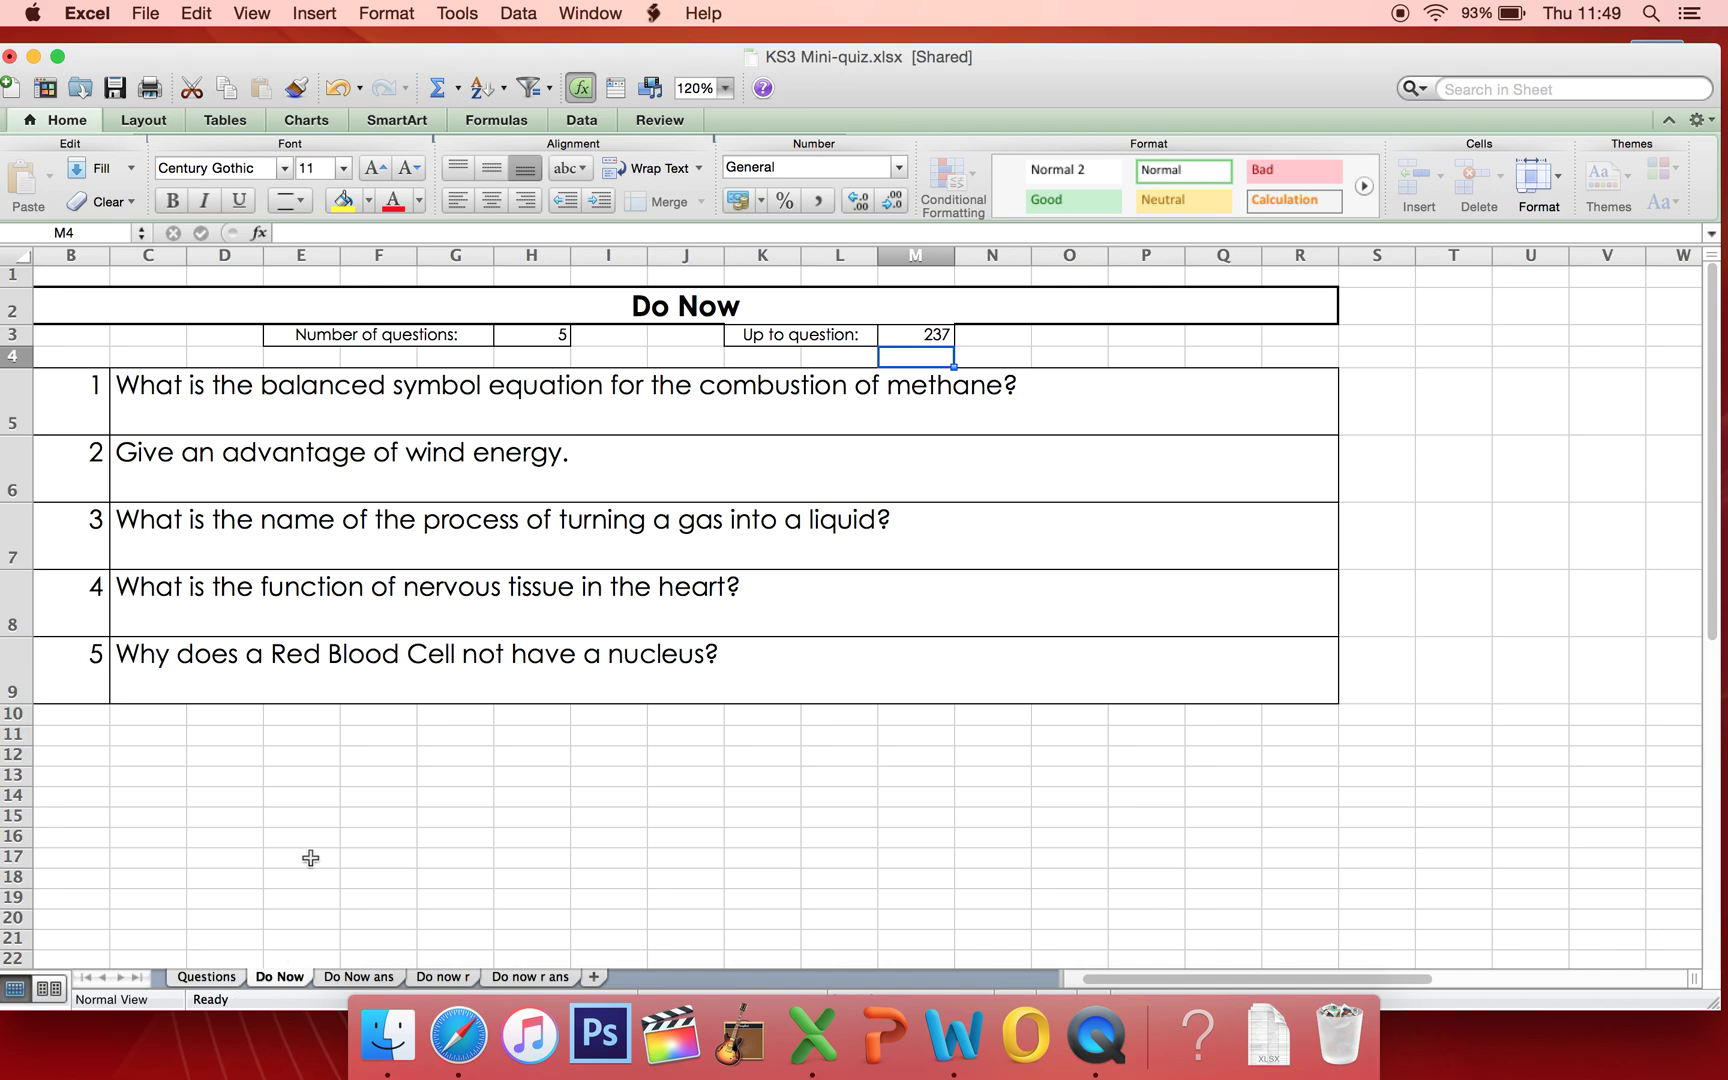
- Recalculate three times with F9, then re-enter 237 in M3 to redraw five questions
{"action": "key", "text": "F9"}
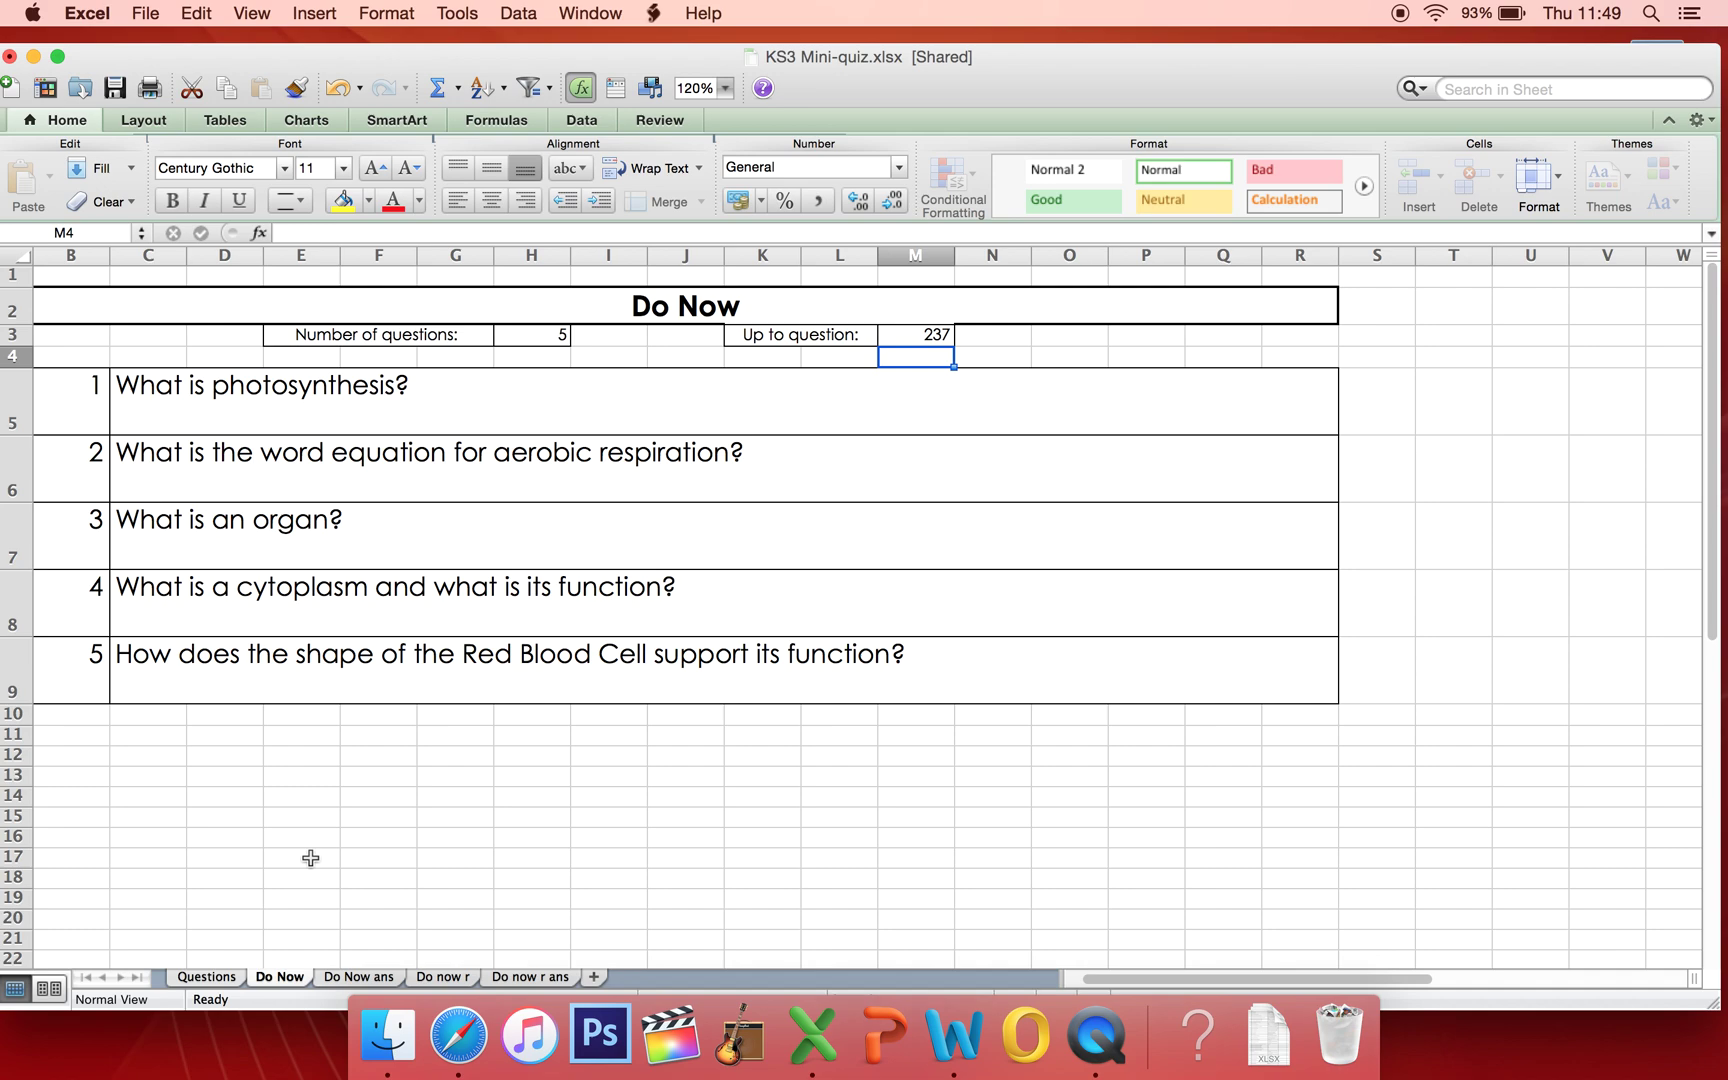
{"action": "key", "text": "F9"}
{"action": "key", "text": "F9"}
{"action": "key", "text": "F9"}
{"action": "key", "text": "F9"}
{"action": "key", "text": "F9"}
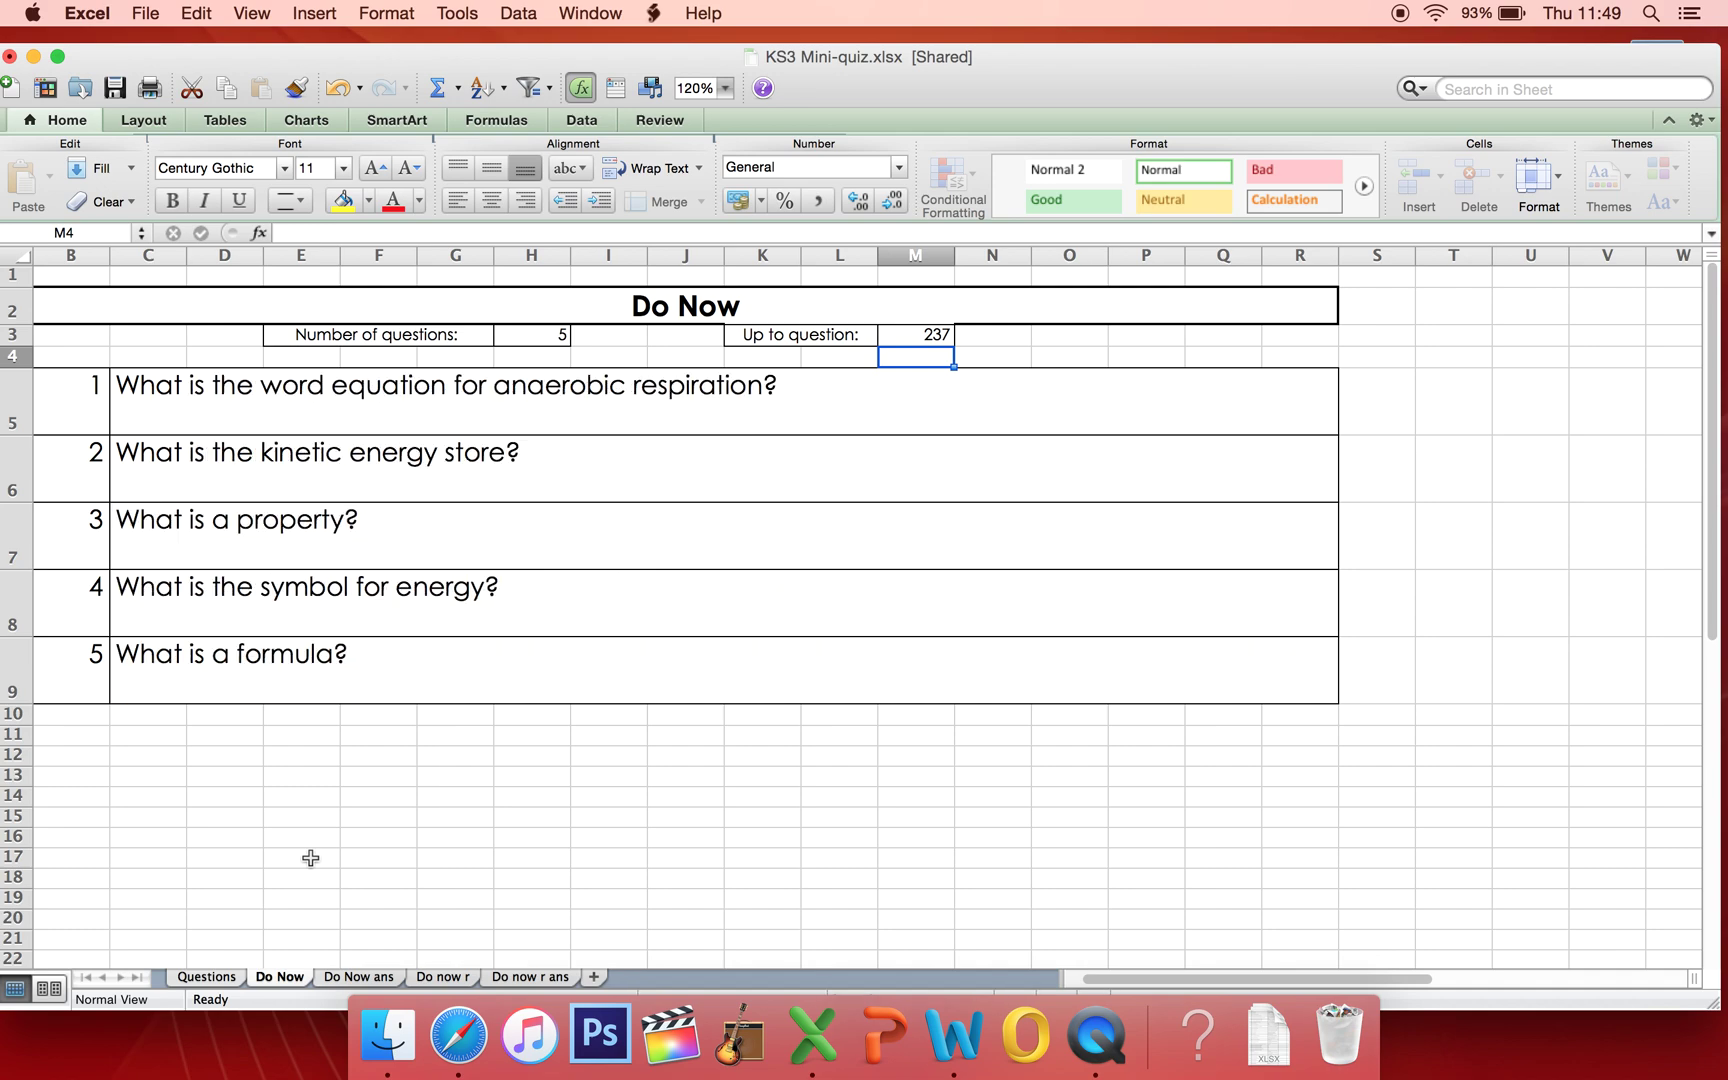
{"action": "key", "text": "F9"}
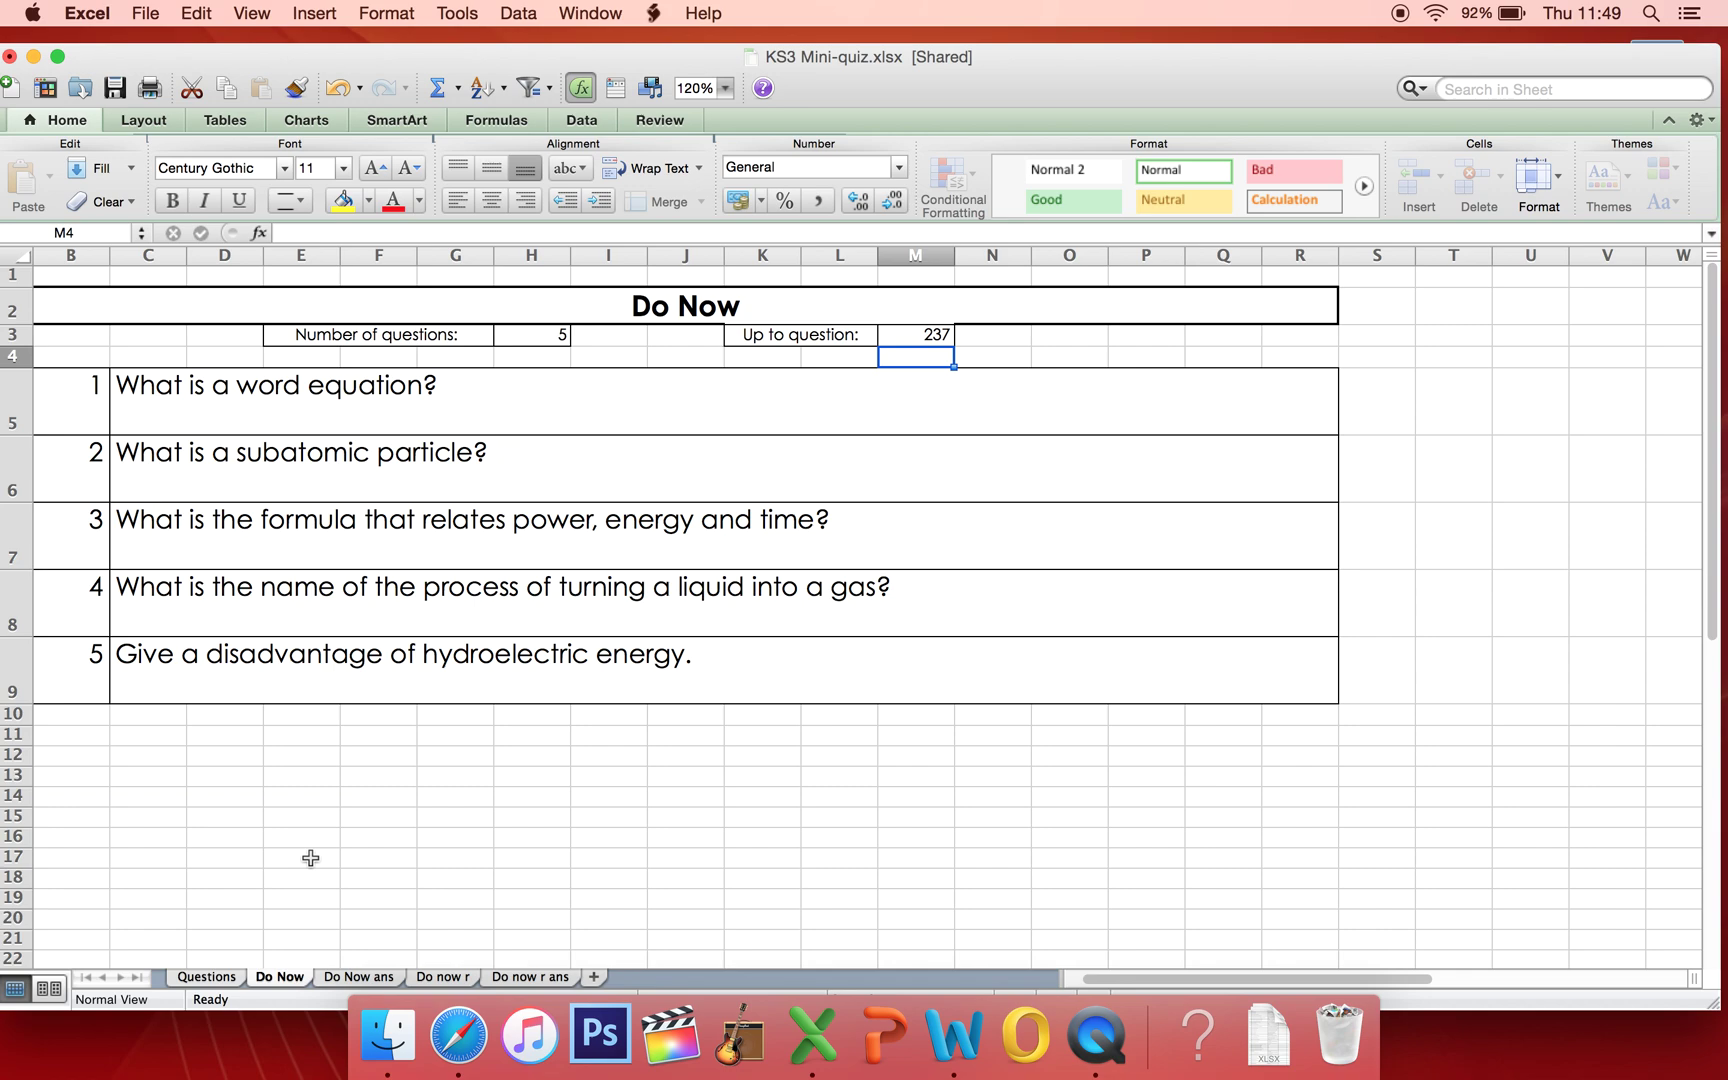
{"action": "key", "text": "Up"}
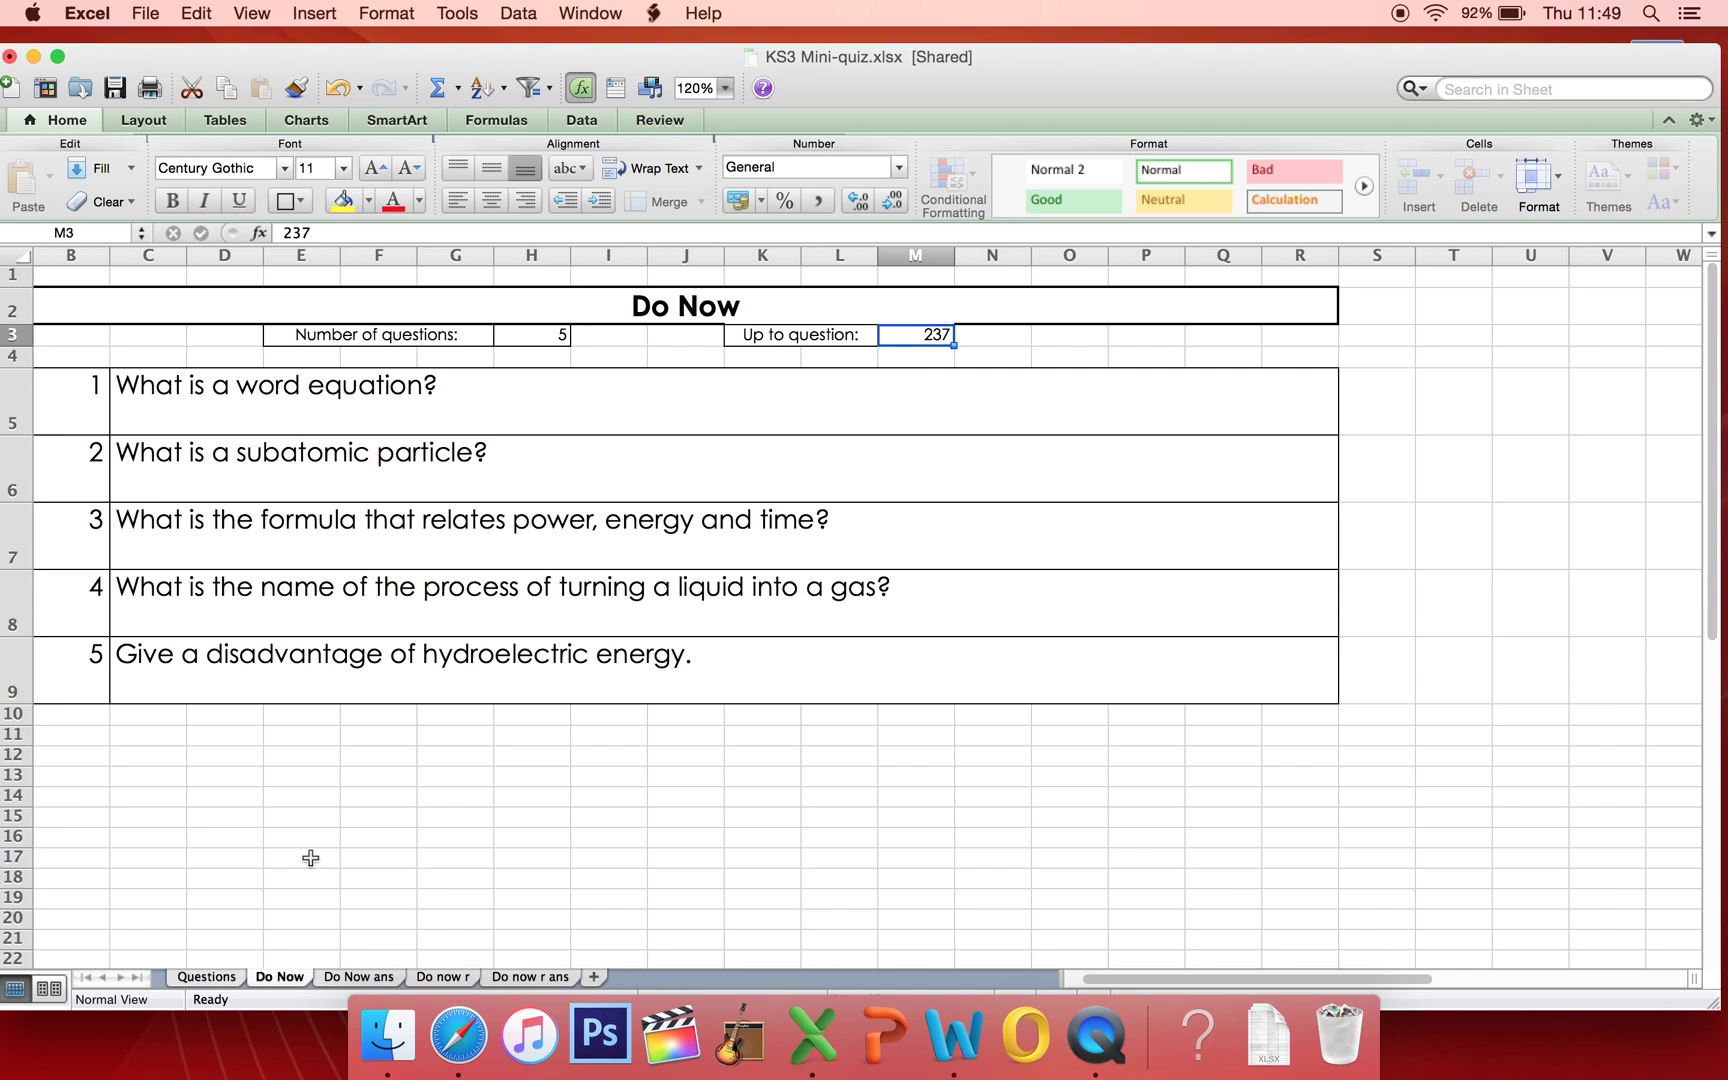
{"action": "type", "text": "237"}
{"action": "key", "text": "Return"}
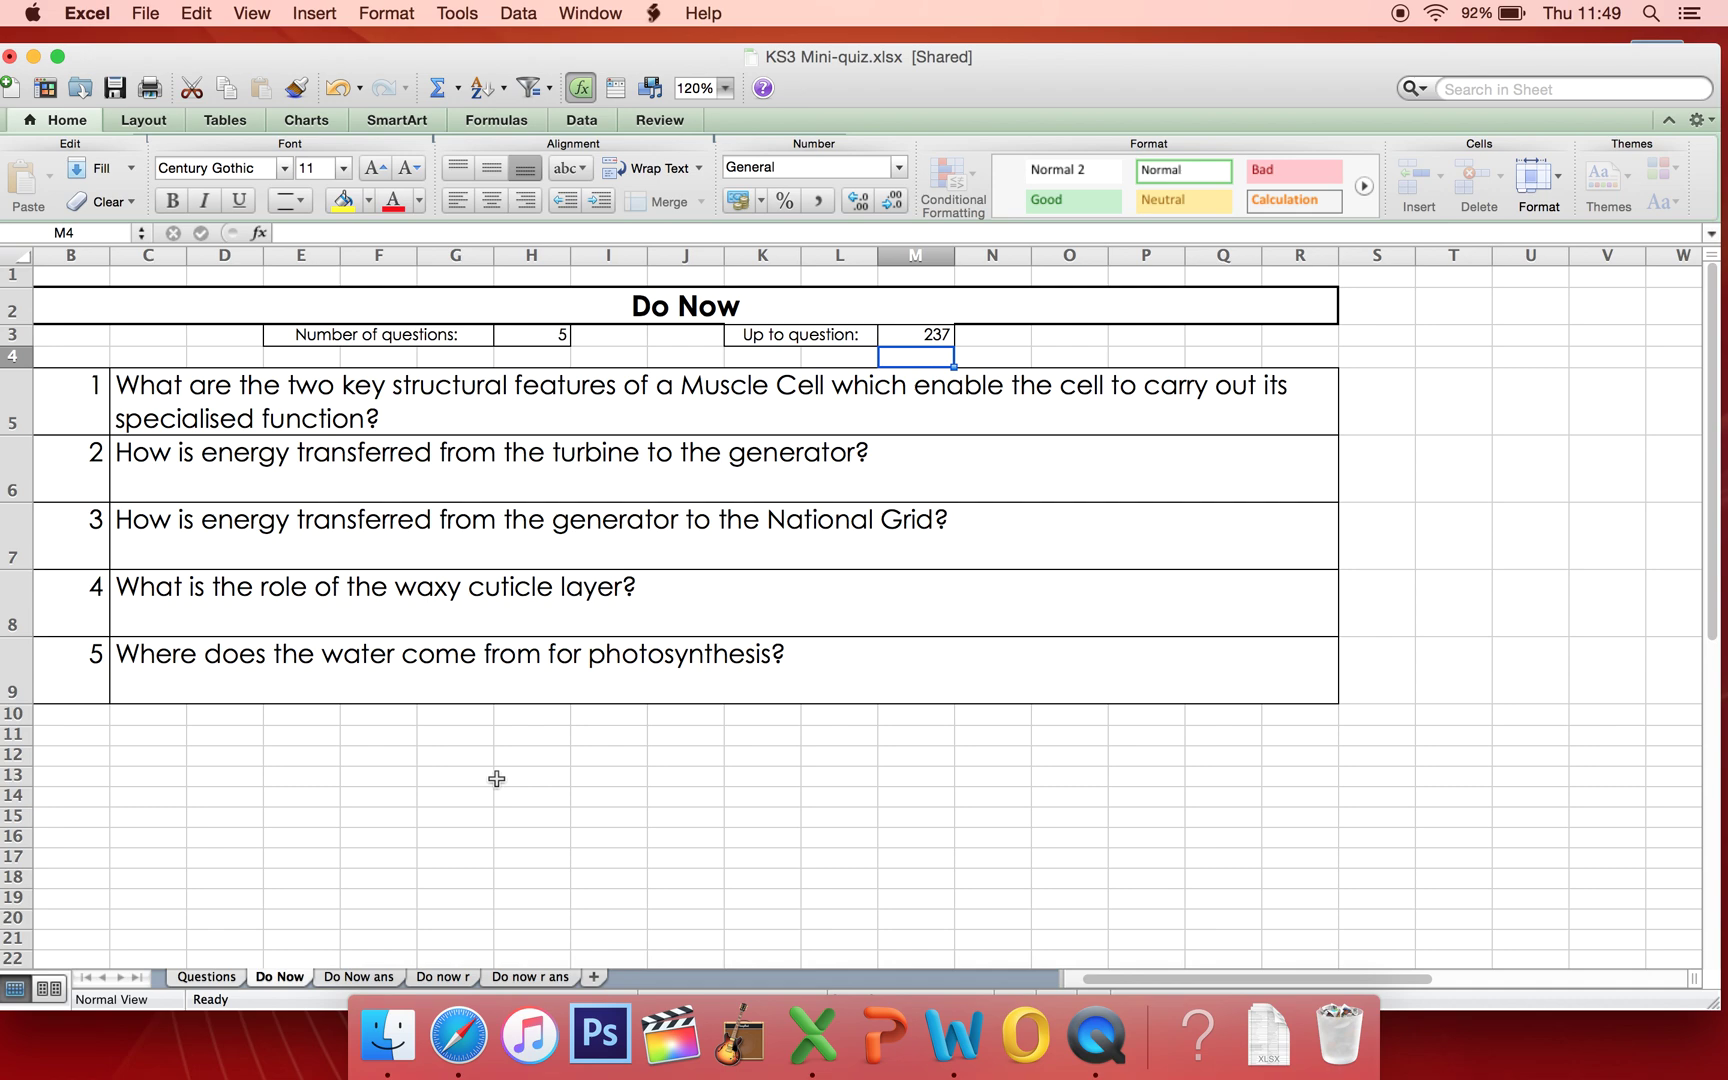
{"action": "left_click", "coordinate": [218, 977]}
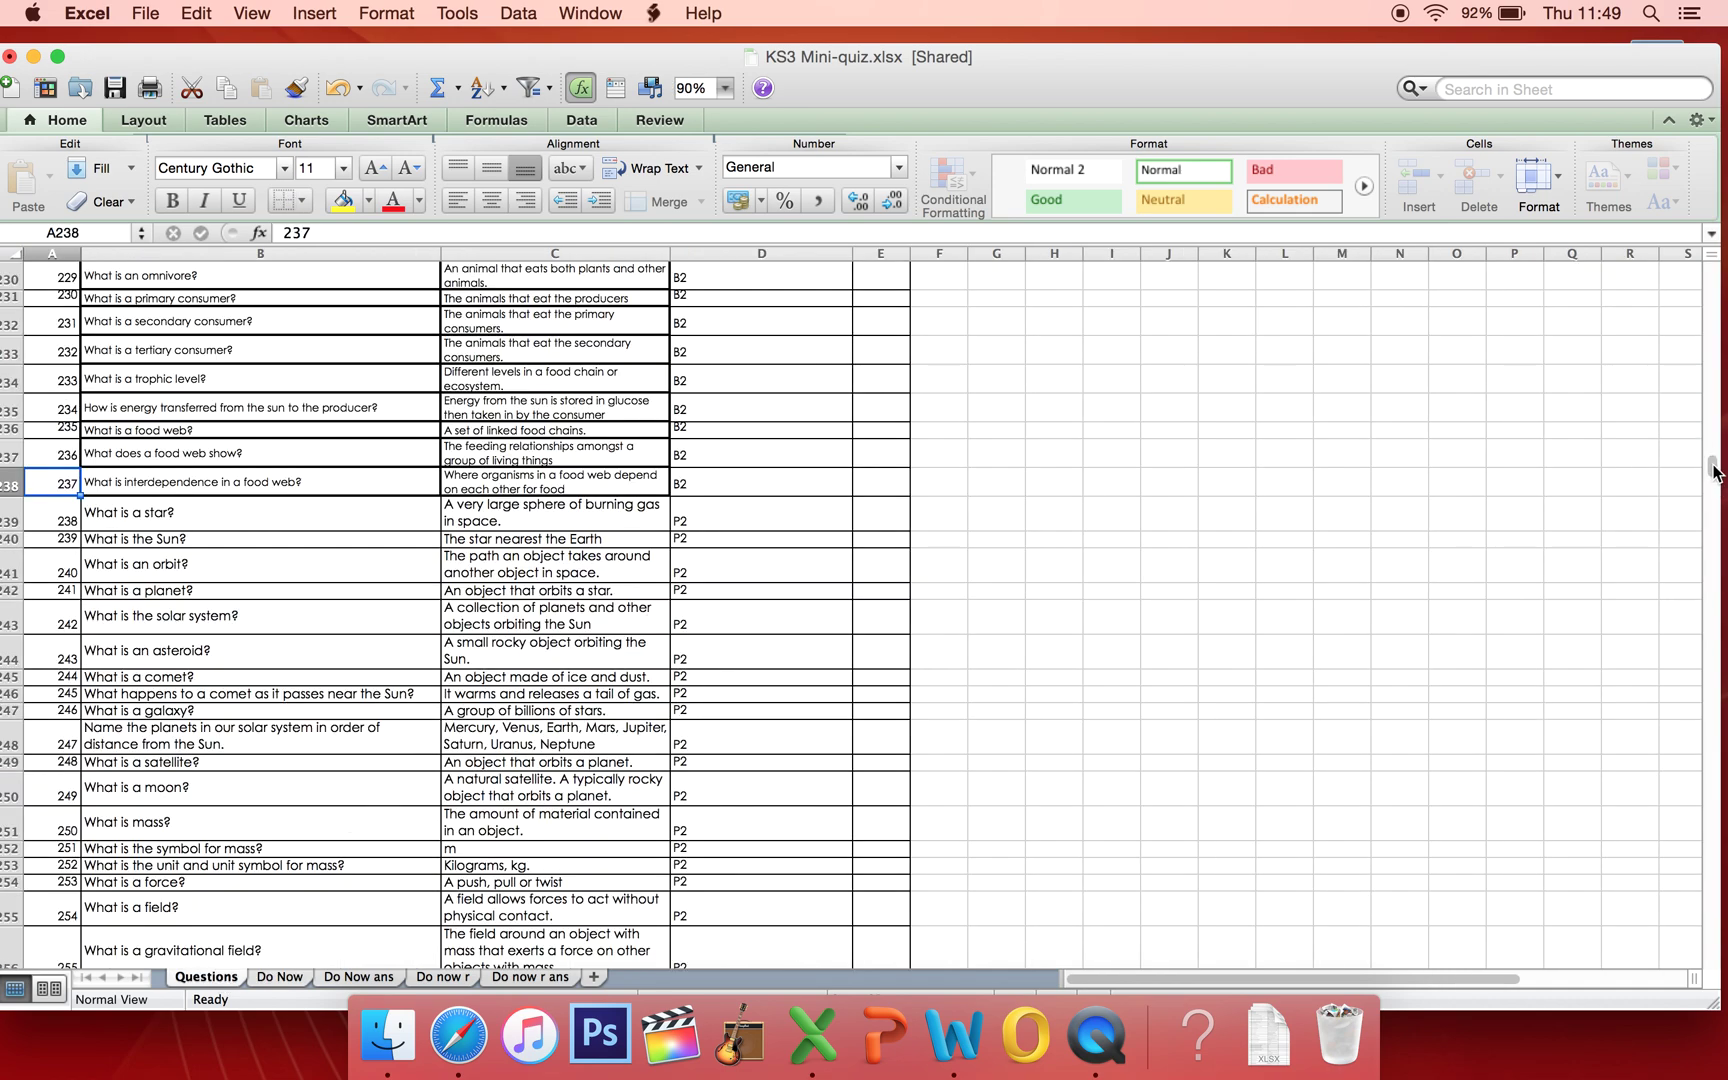
{"action": "left_click_drag", "start_coordinate": [1713, 468], "coordinate": [1714, 478]}
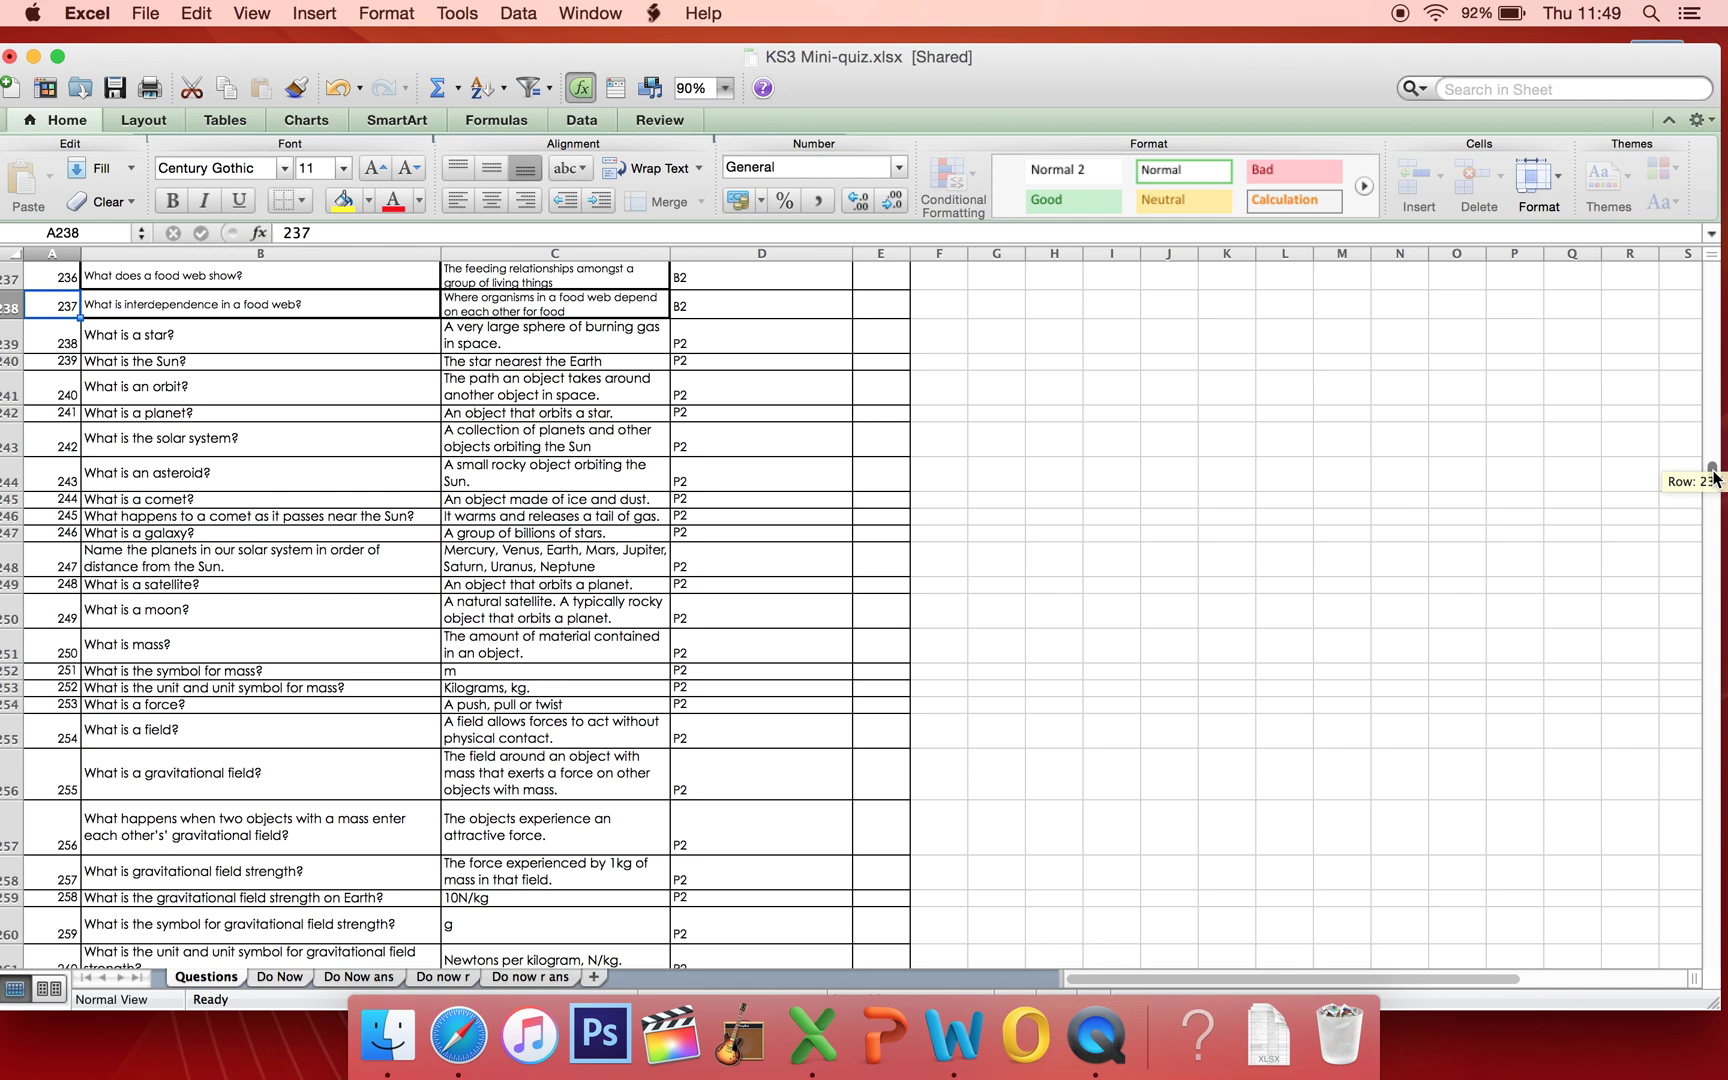
{"action": "left_click_drag", "start_coordinate": [1714, 477], "coordinate": [1714, 480]}
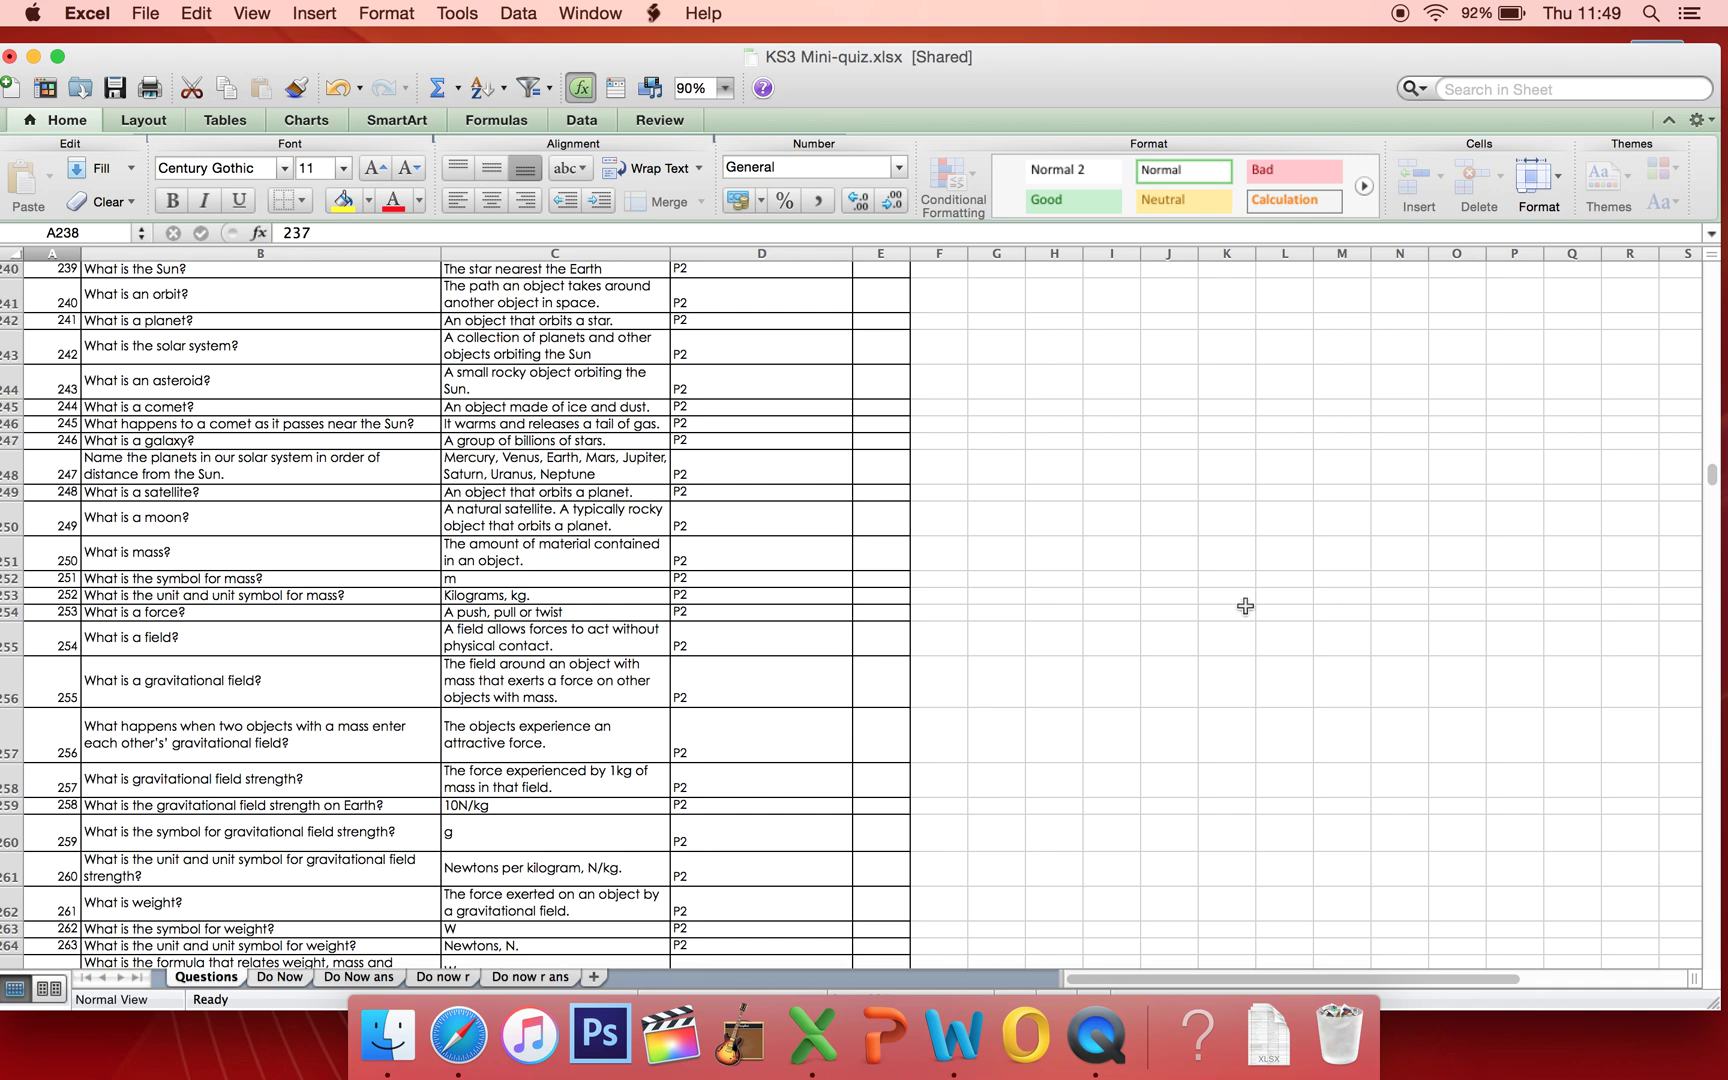
{"action": "scroll", "coordinate": [1244, 607], "scroll_direction": "up", "scroll_amount": 4}
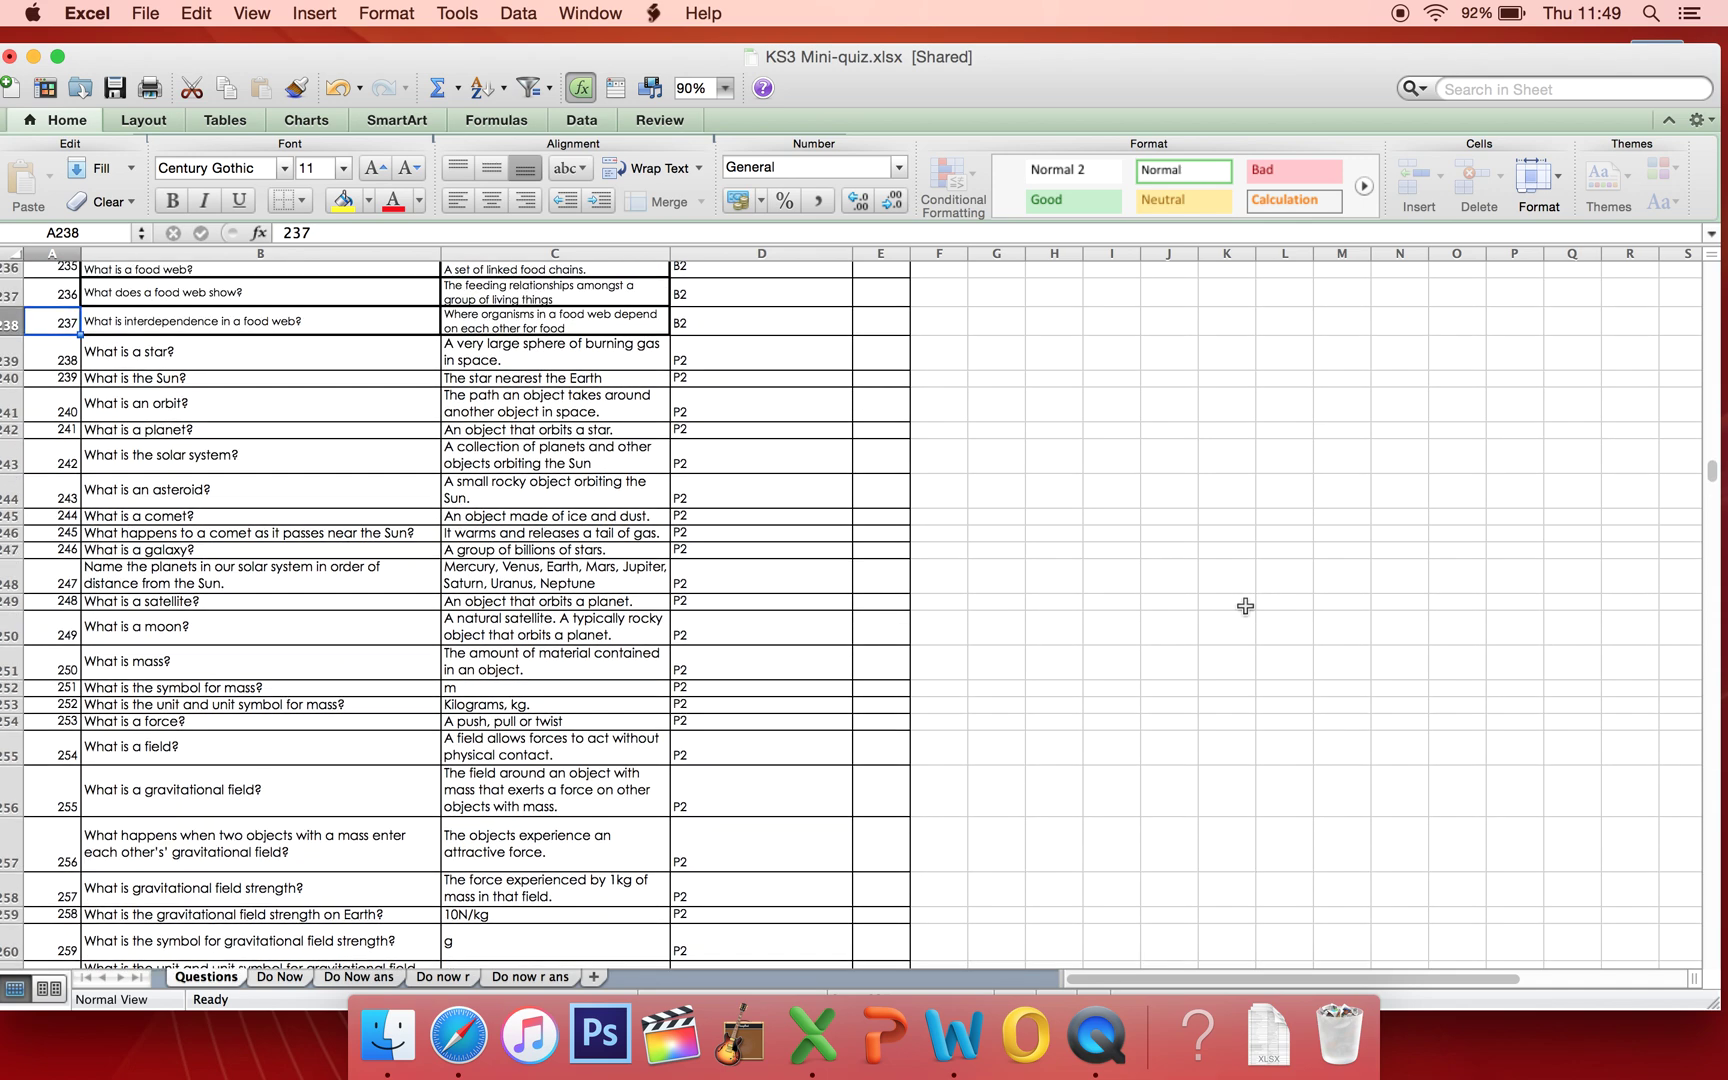
{"action": "scroll", "coordinate": [1245, 606], "scroll_direction": "up", "scroll_amount": 2}
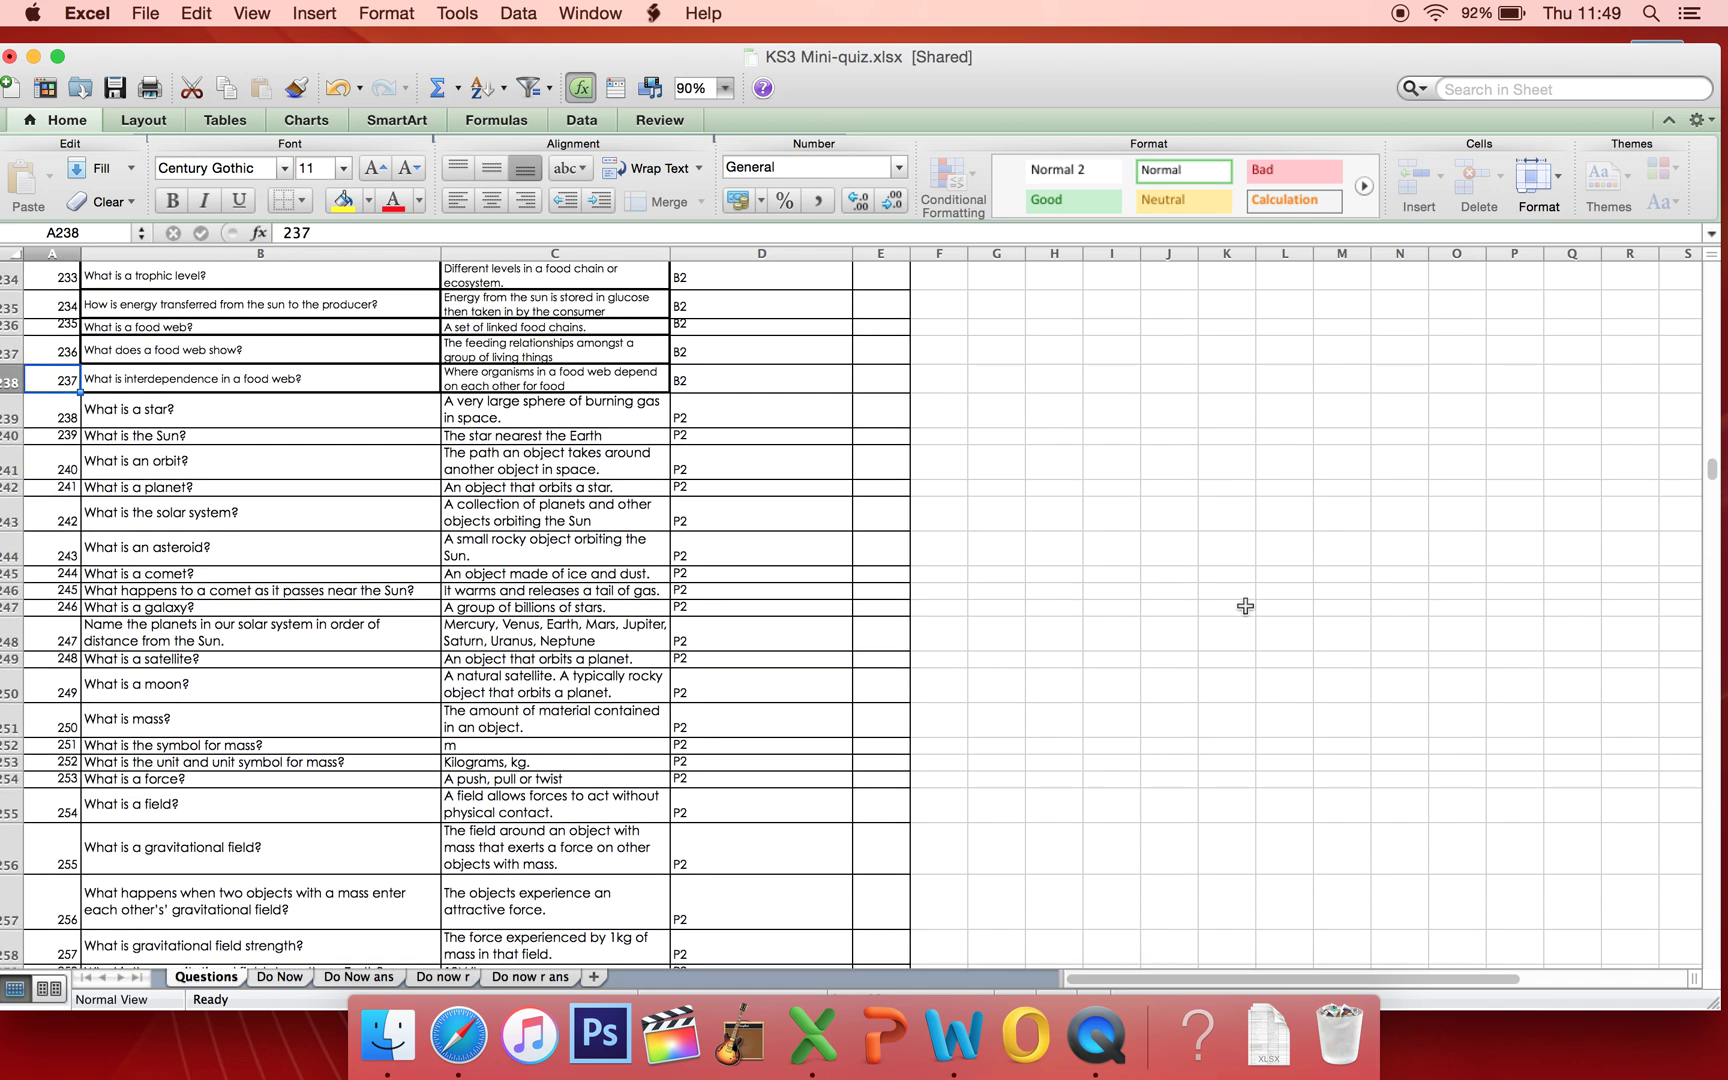
{"action": "scroll", "coordinate": [1245, 606], "scroll_direction": "up", "scroll_amount": 8}
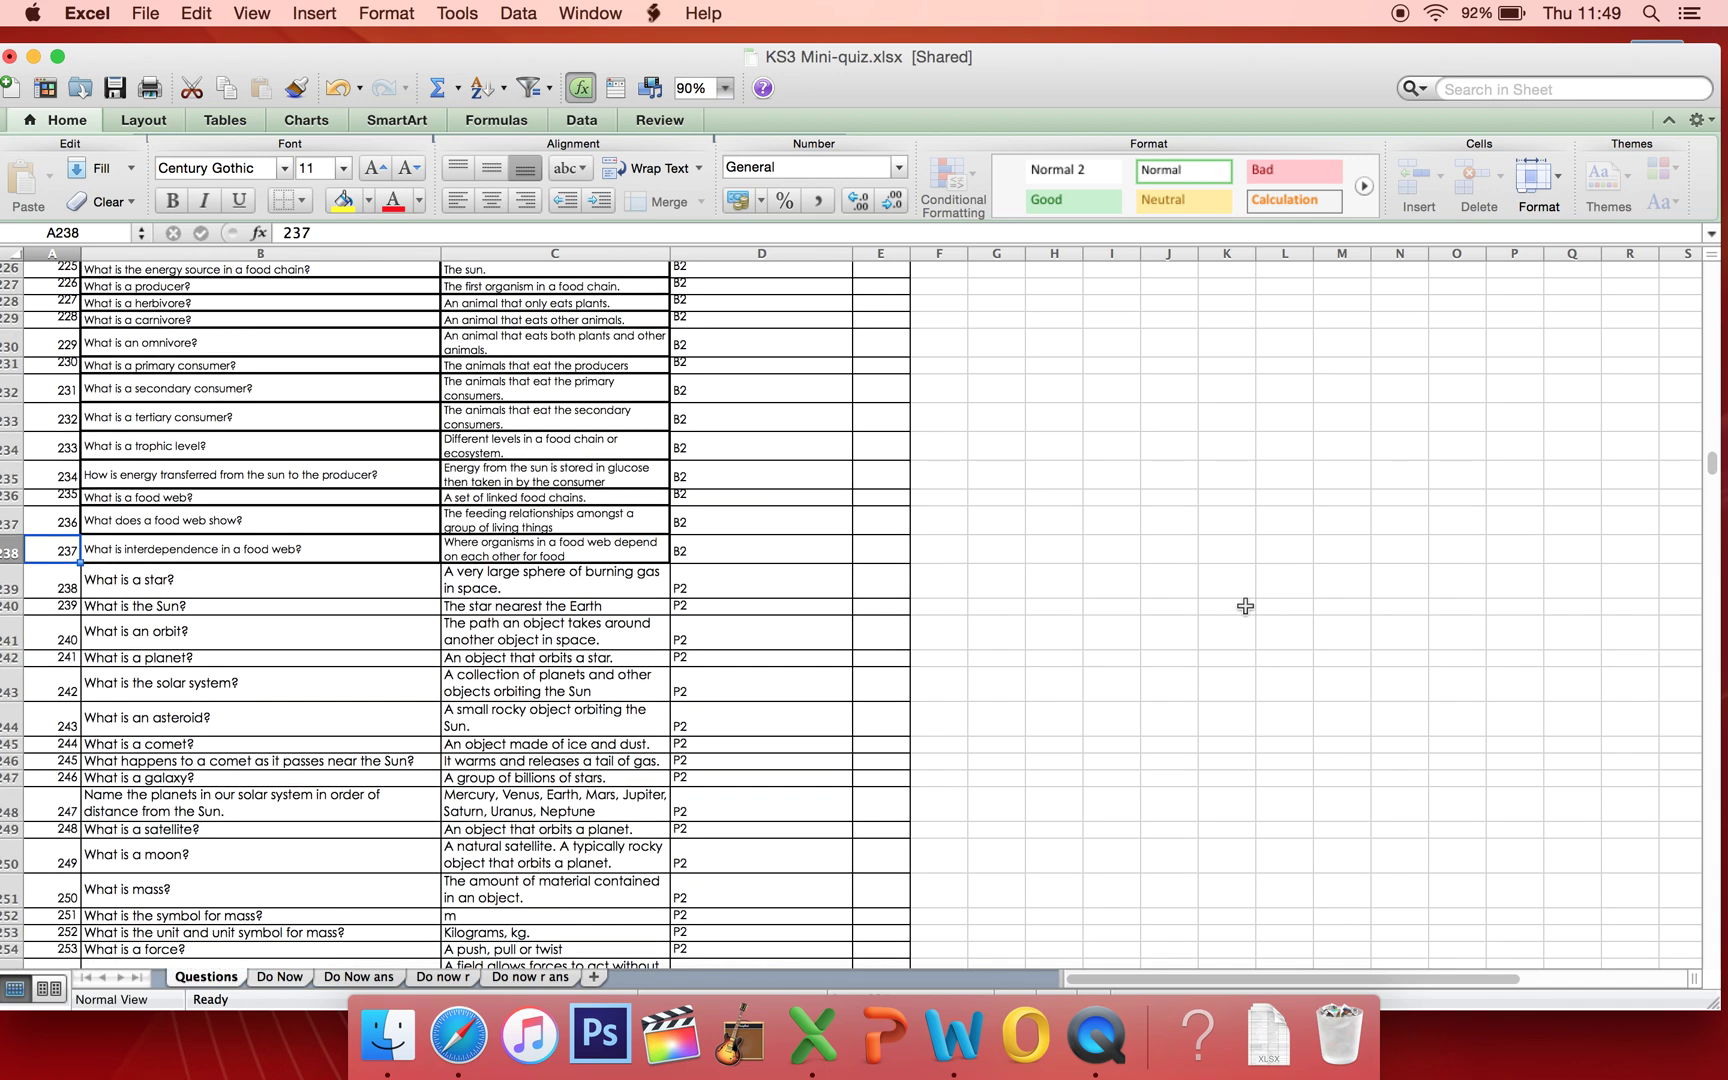
{"action": "scroll", "coordinate": [1244, 607], "scroll_direction": "up", "scroll_amount": 7}
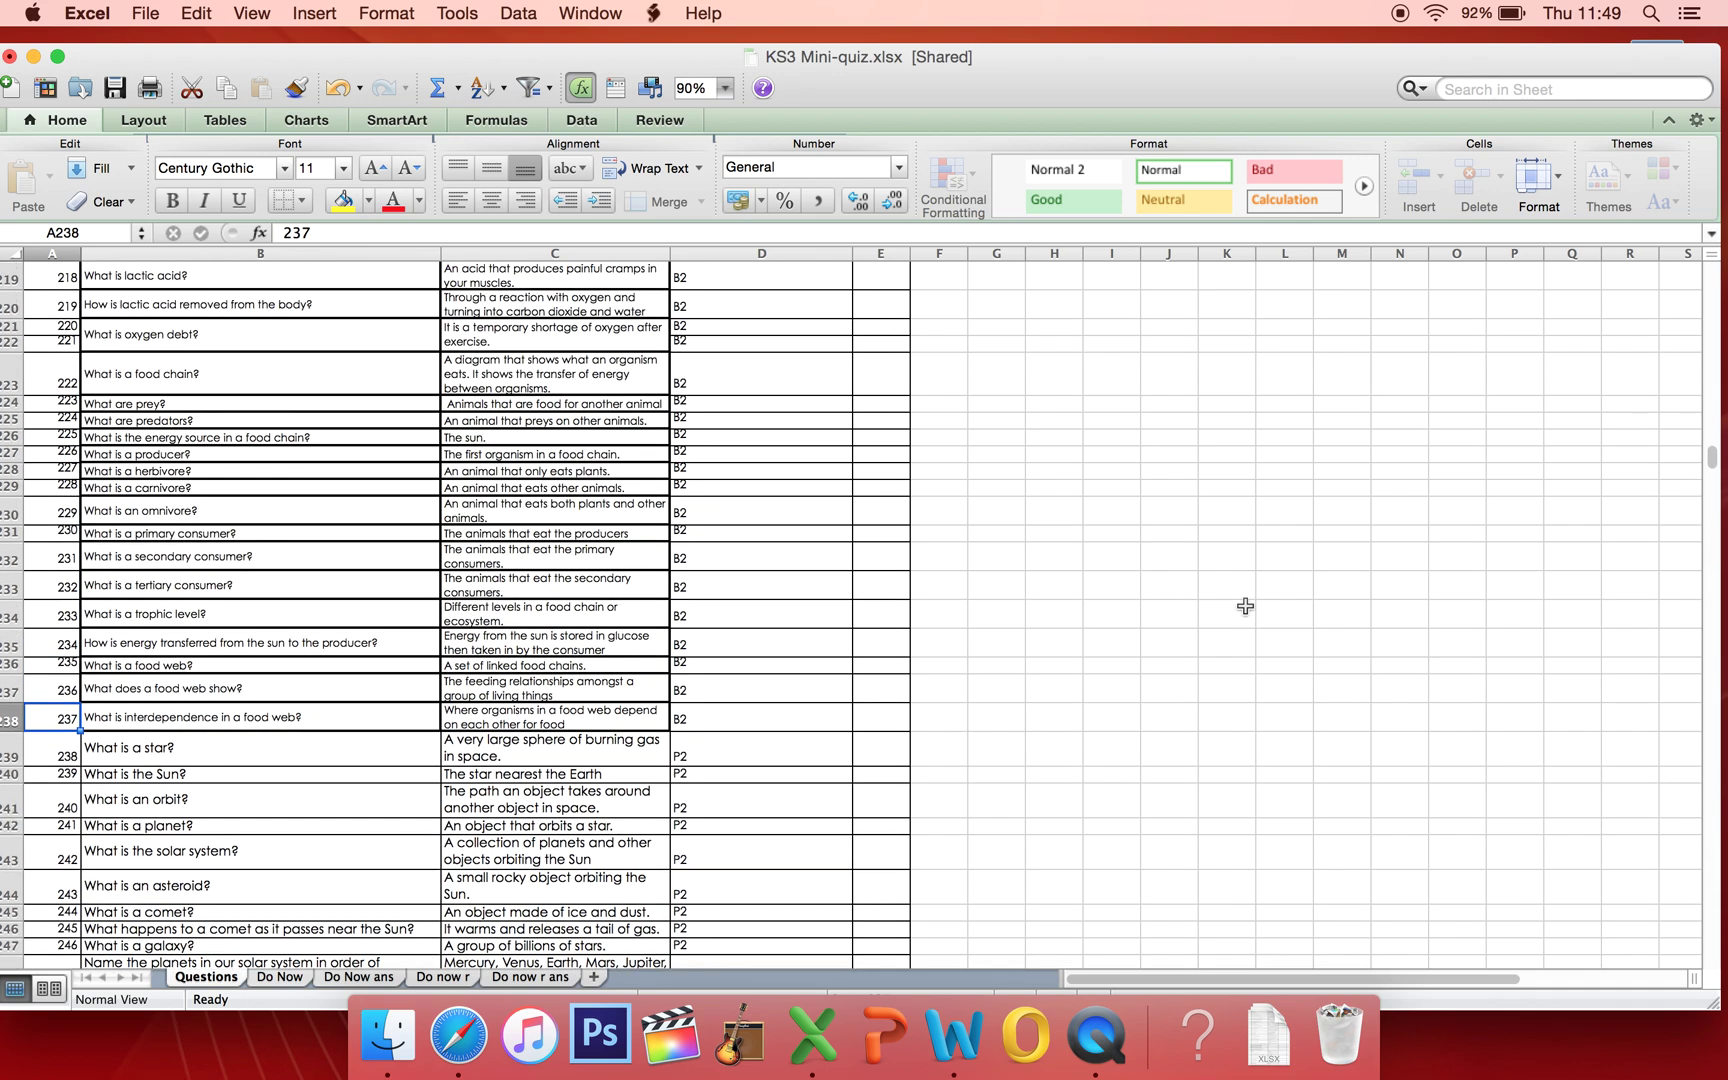
{"action": "scroll", "coordinate": [1244, 606], "scroll_direction": "up", "scroll_amount": 11}
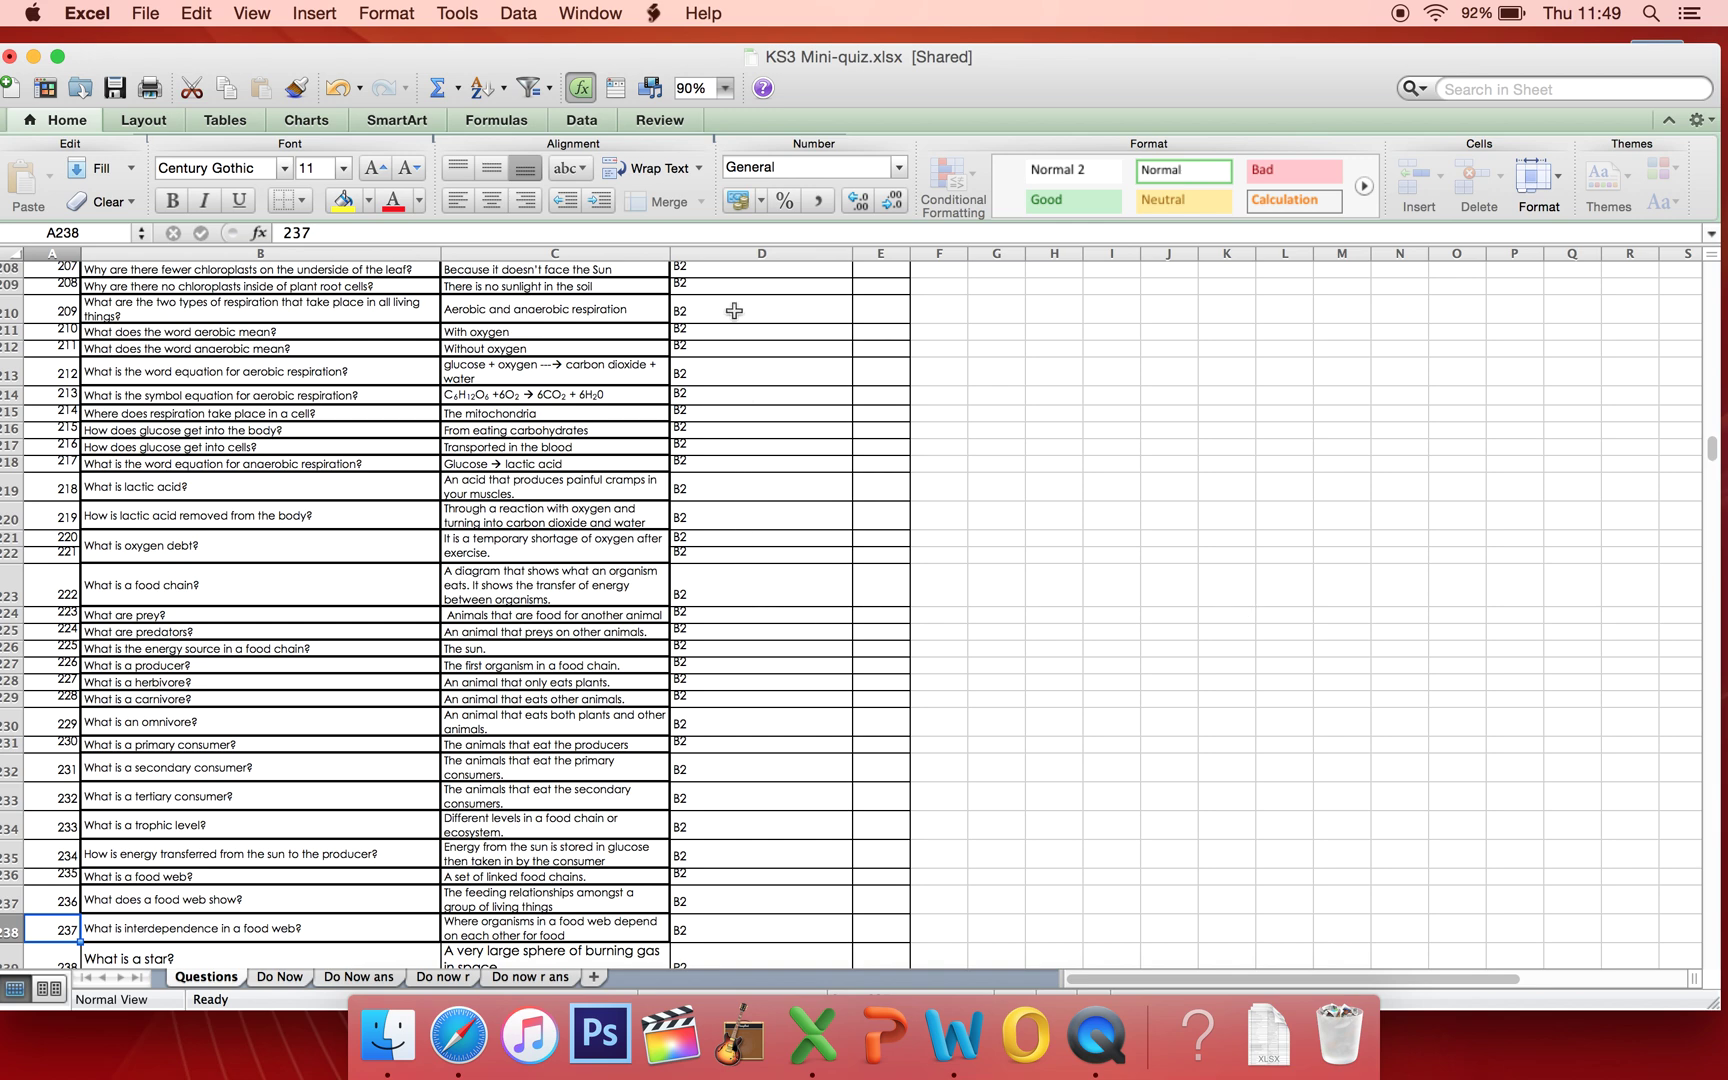
{"action": "scroll", "coordinate": [735, 311], "scroll_direction": "down", "scroll_amount": 17}
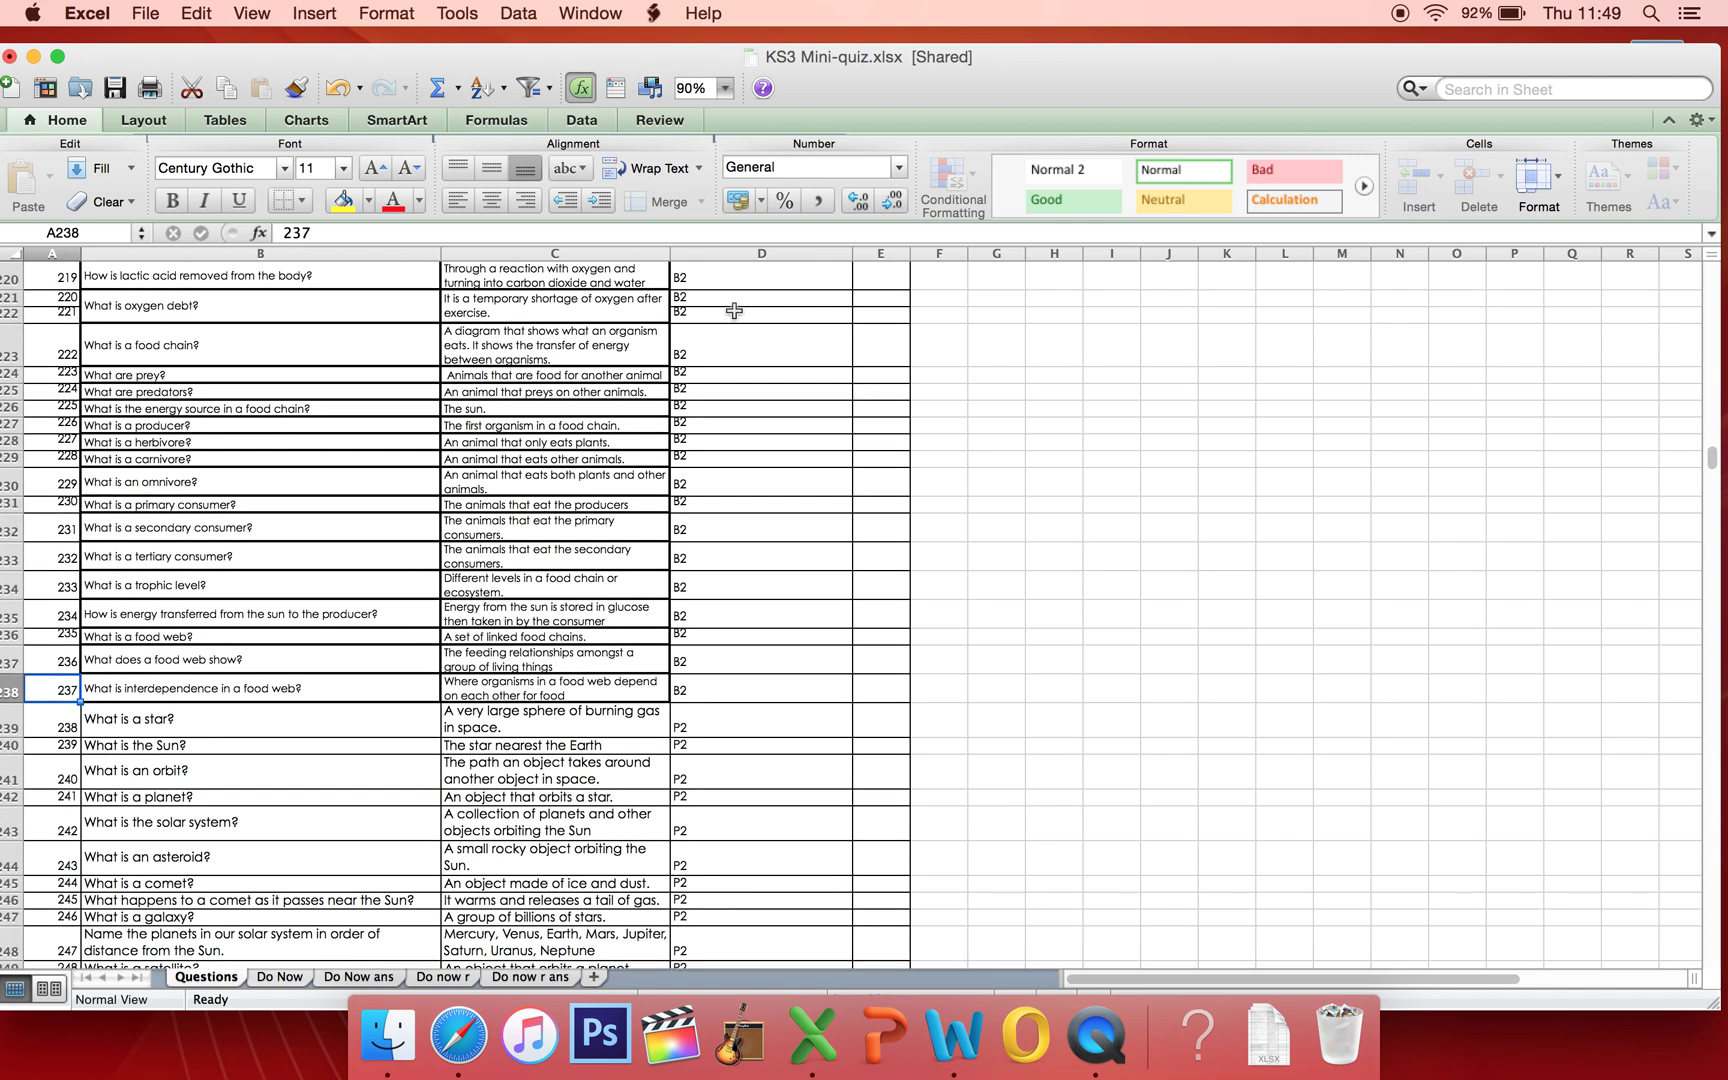
{"action": "scroll", "coordinate": [735, 310], "scroll_direction": "down", "scroll_amount": 17}
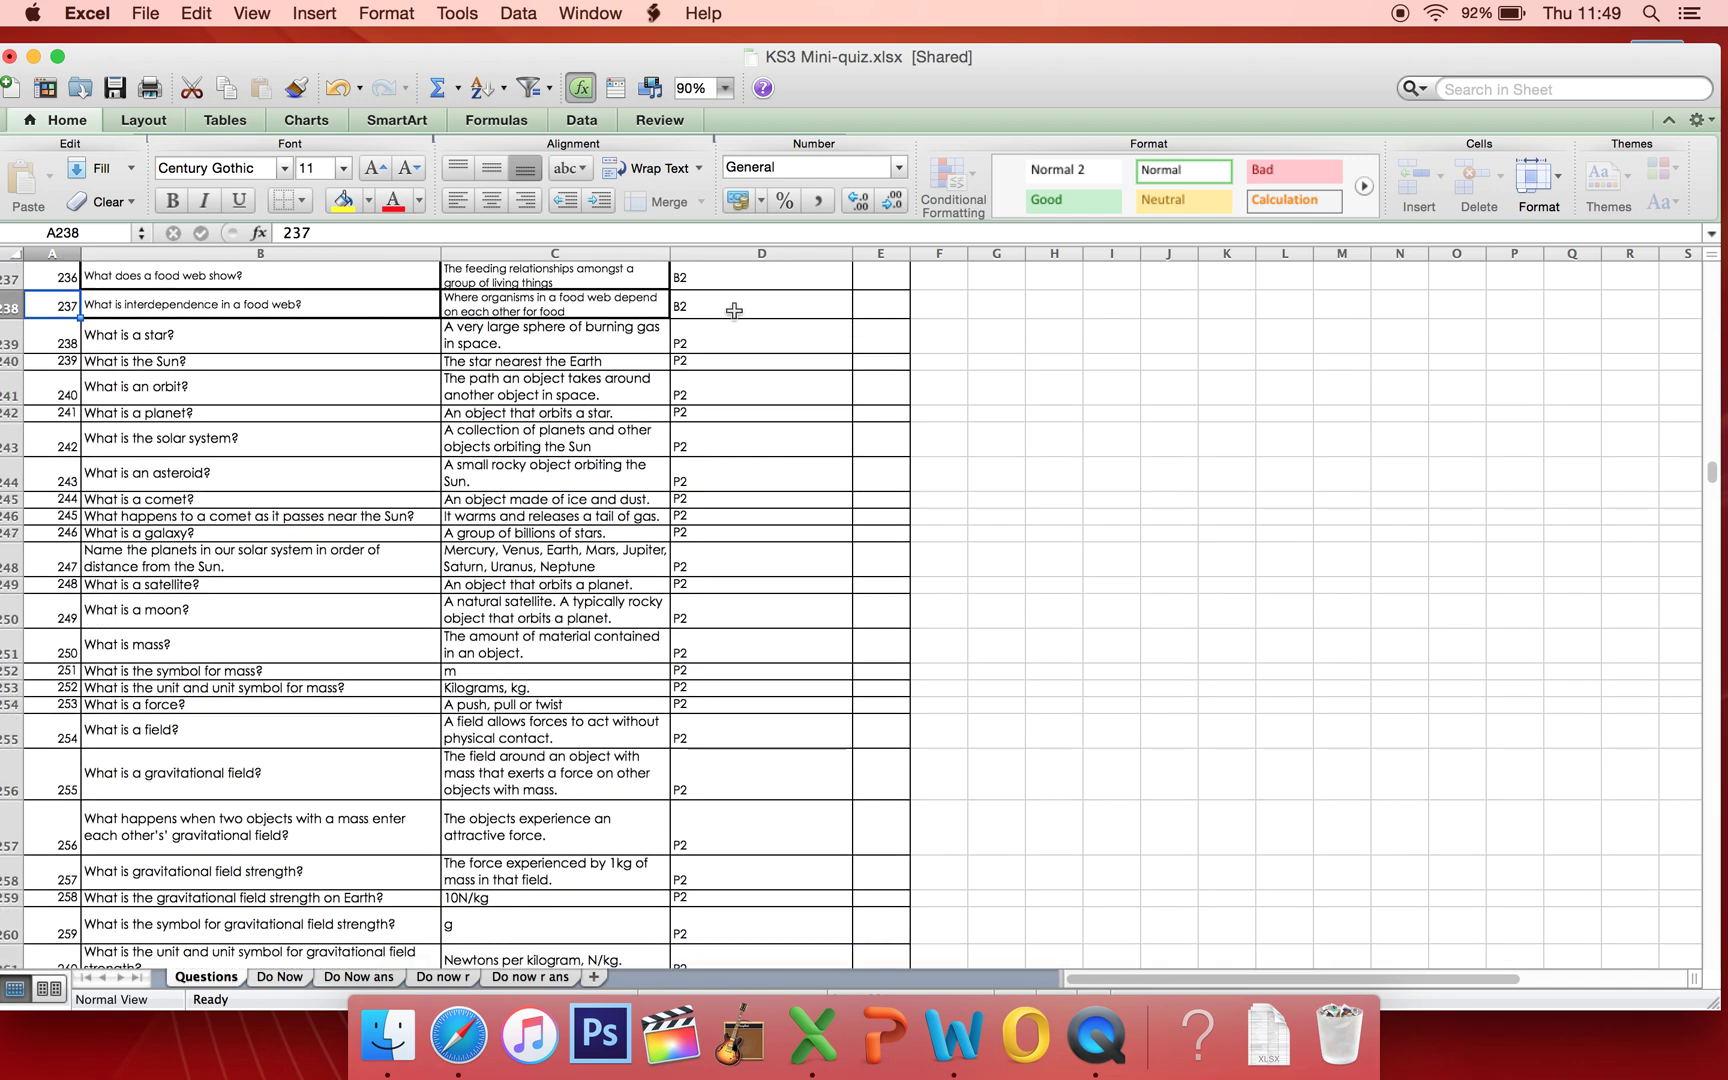
{"action": "left_click", "coordinate": [693, 926]}
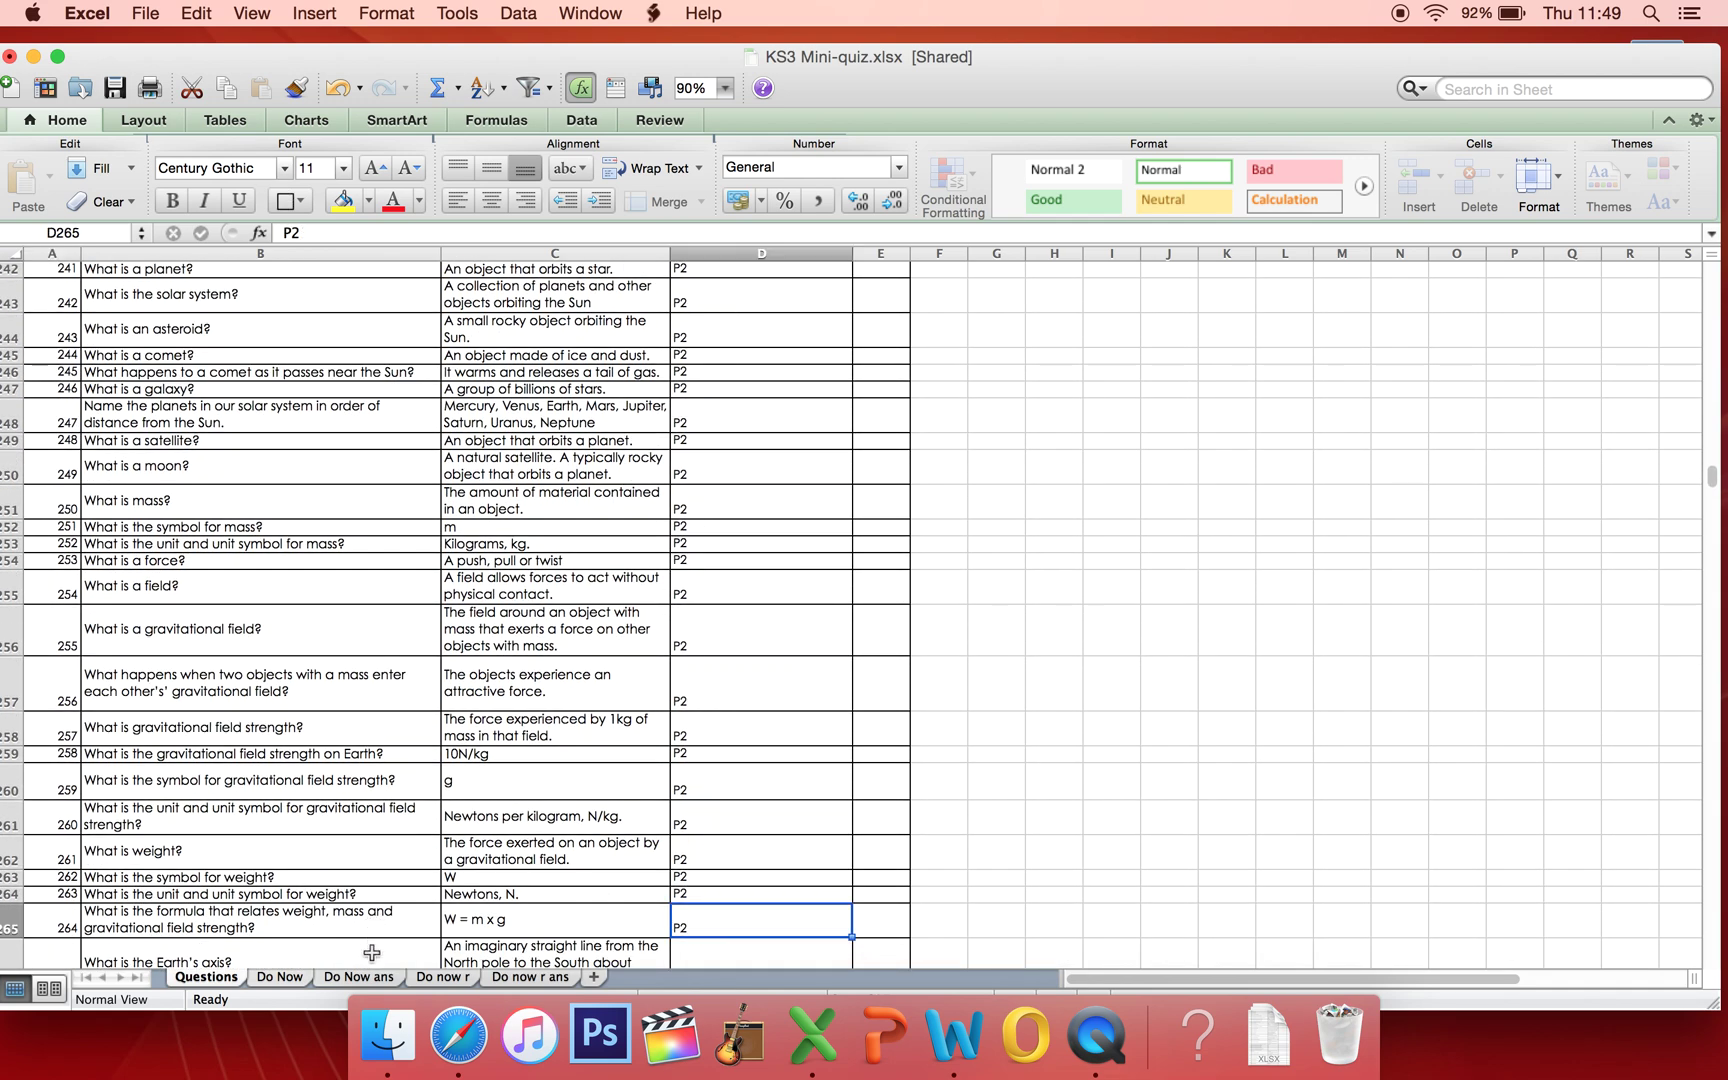
- Set the Do now r sheet's question range from 238 to 264
{"action": "left_click", "coordinate": [446, 978]}
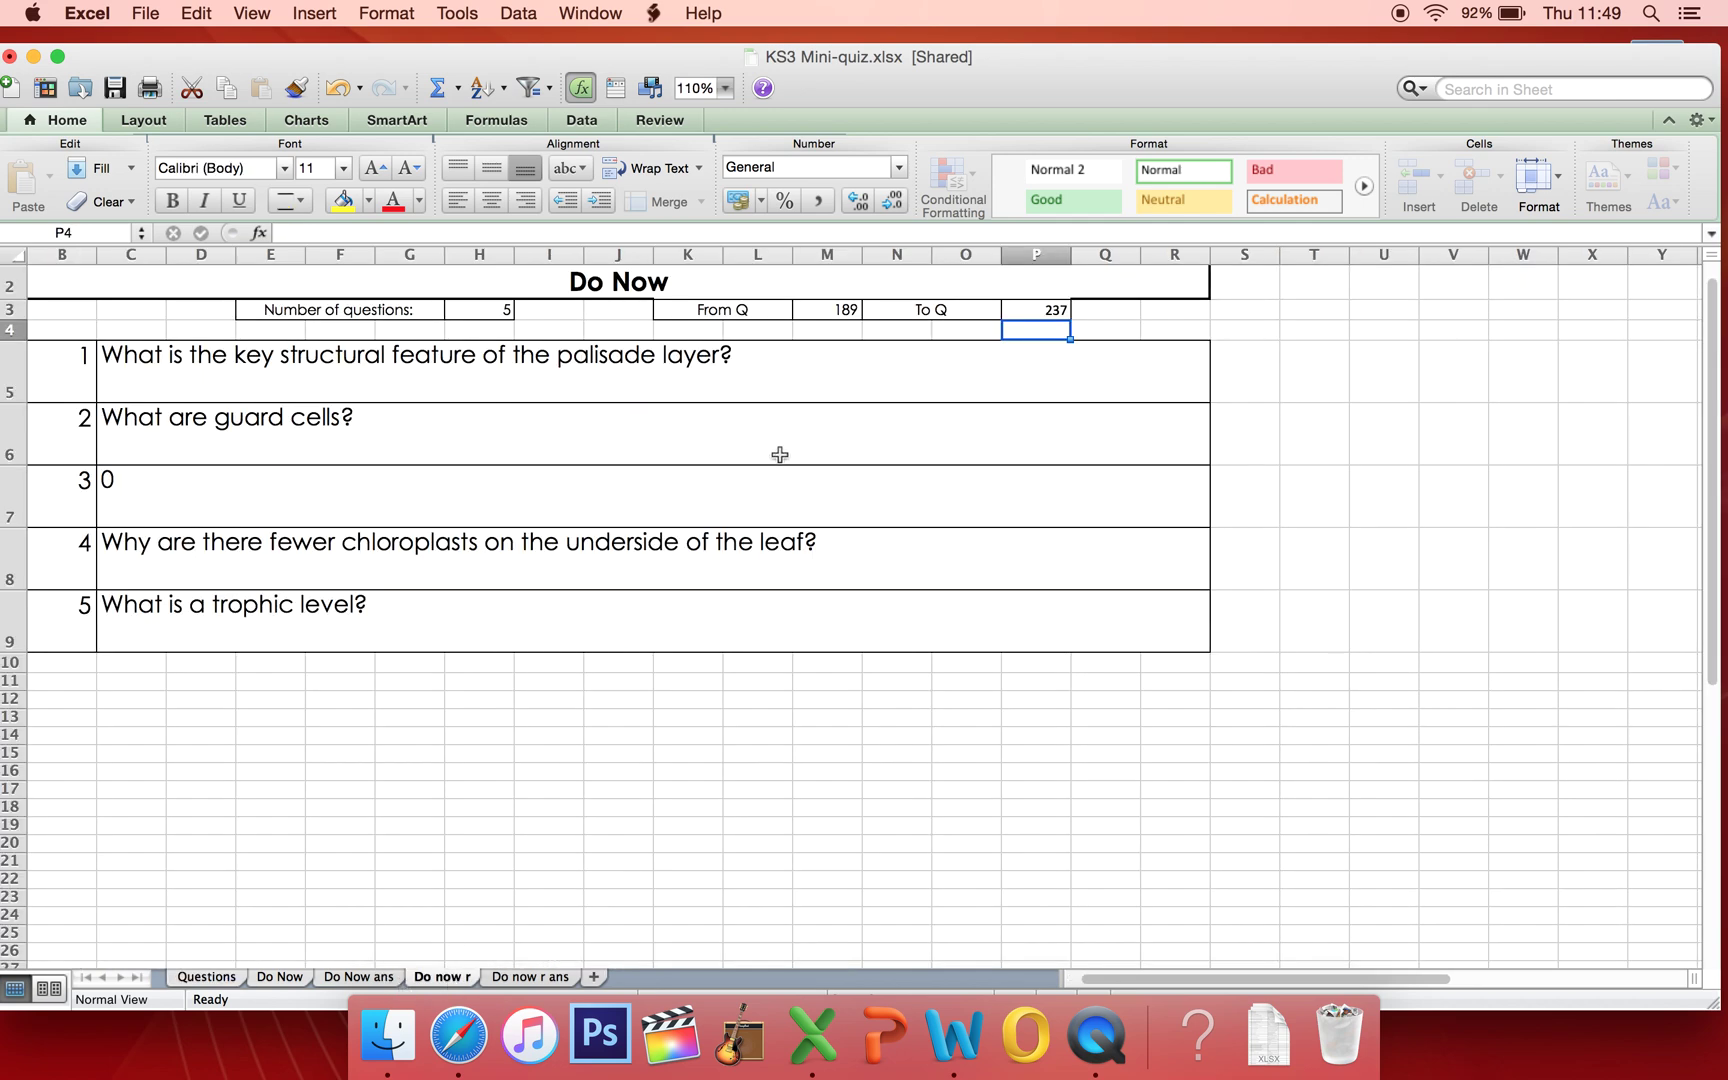
{"action": "left_click", "coordinate": [846, 309]}
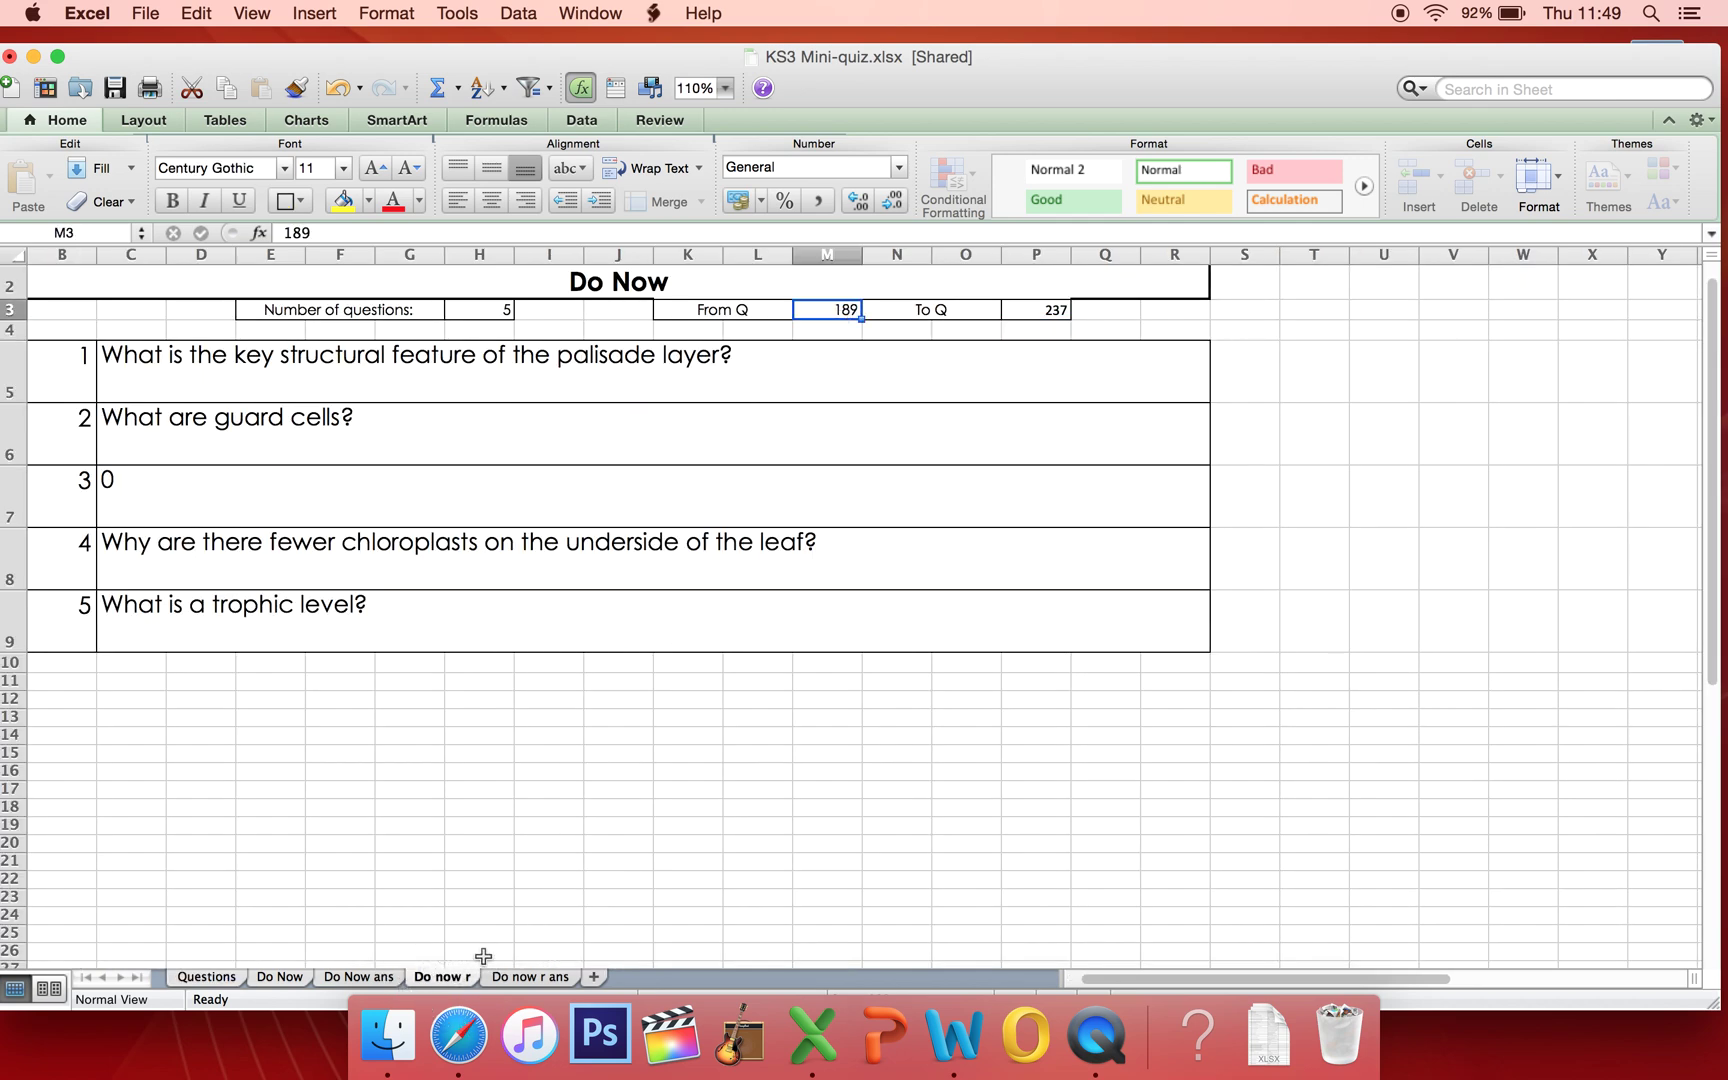
{"action": "type", "text": "238"}
{"action": "key", "text": "Tab"}
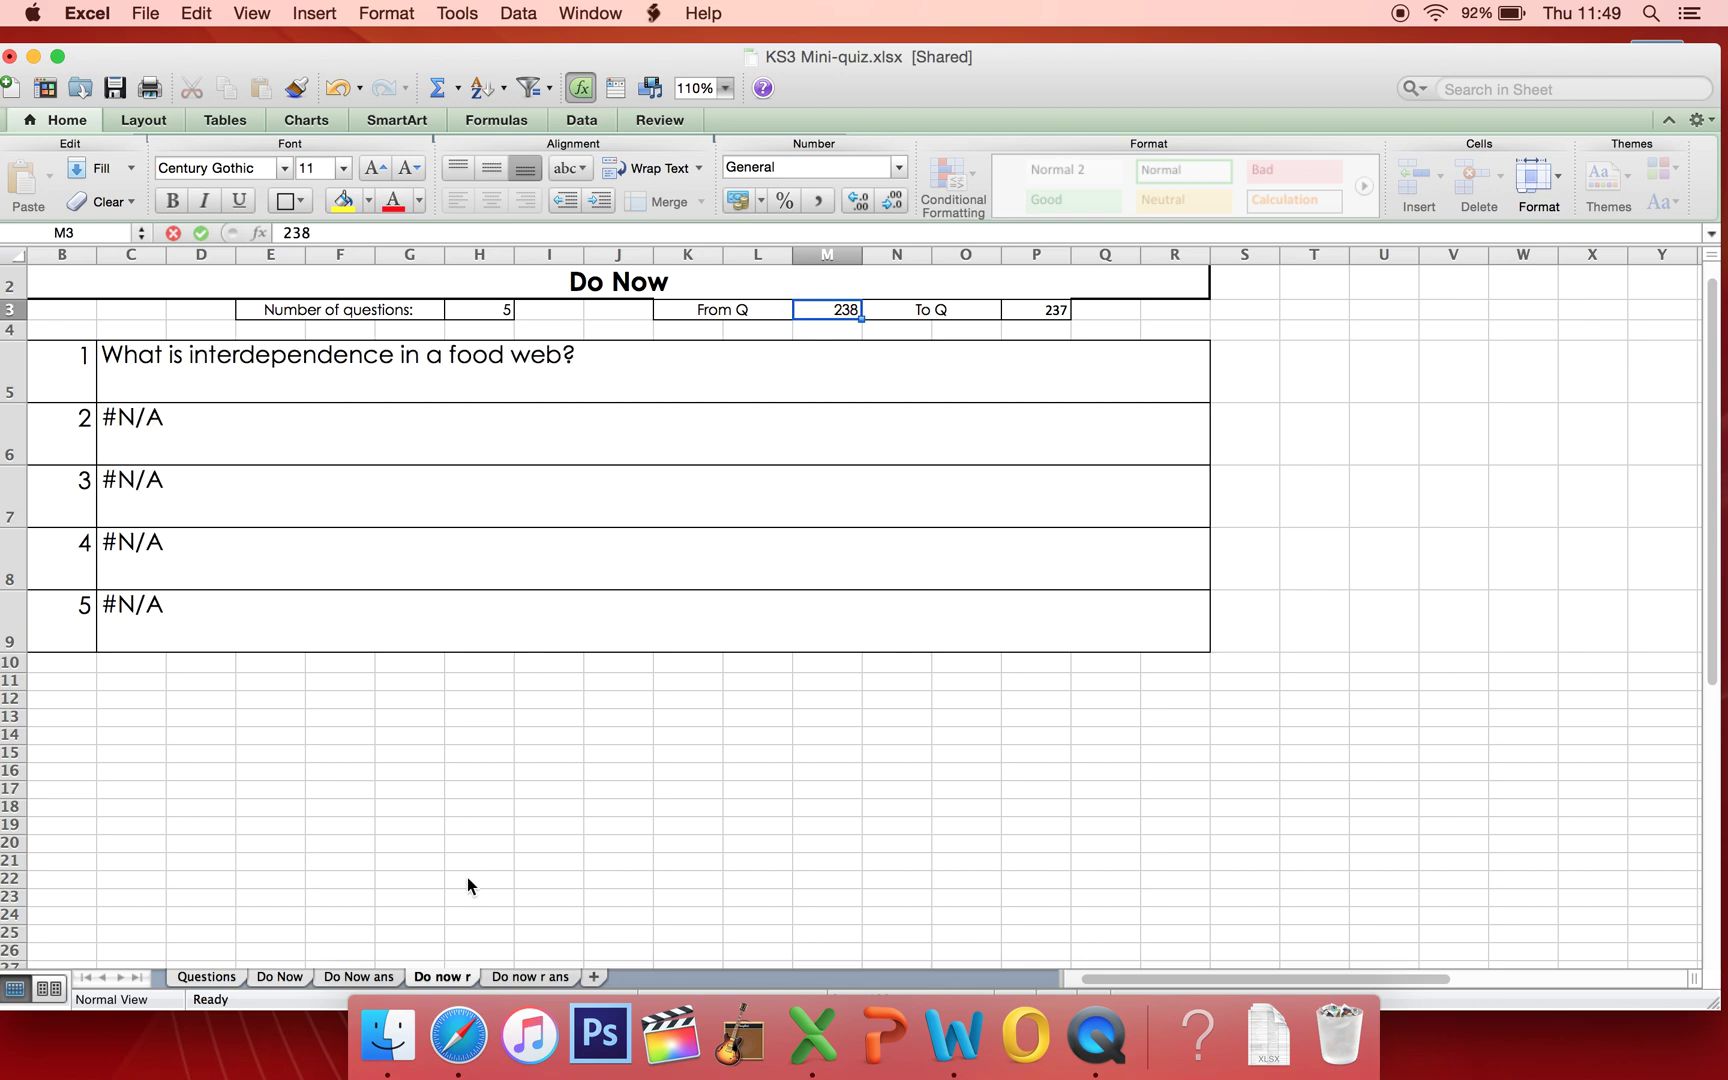
{"action": "type", "text": "64"}
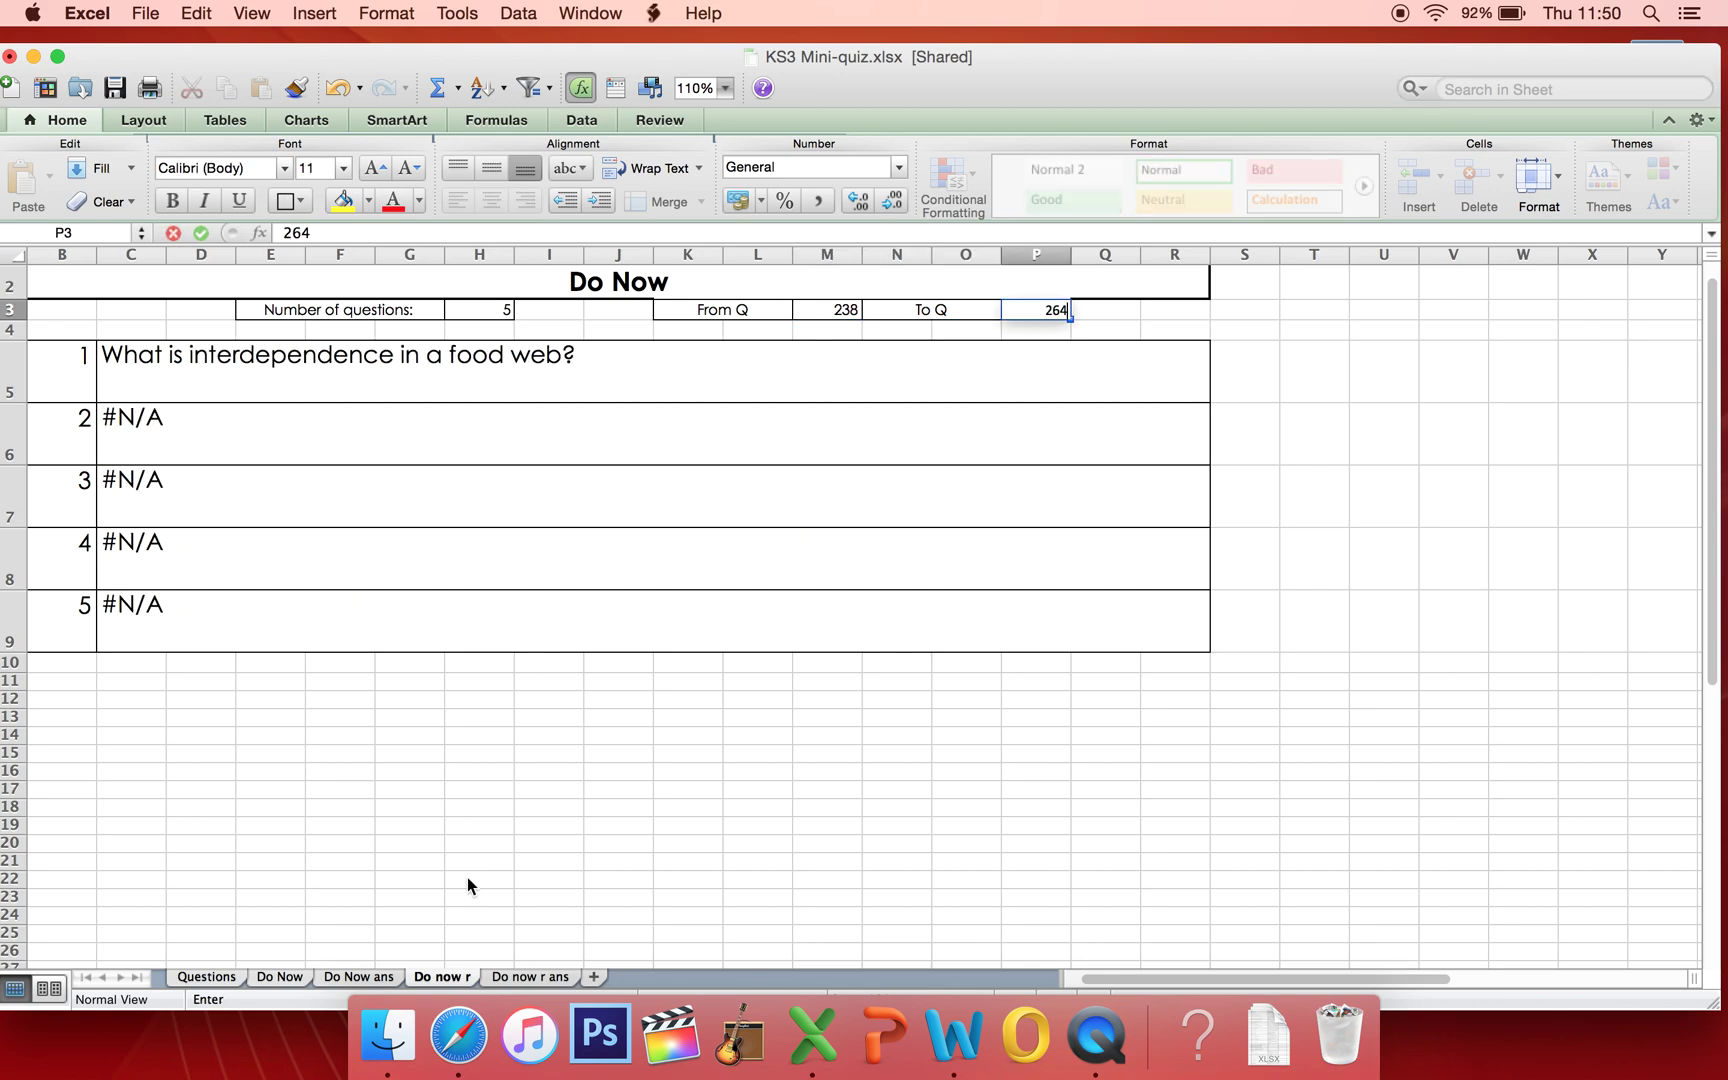
{"action": "key", "text": "Return"}
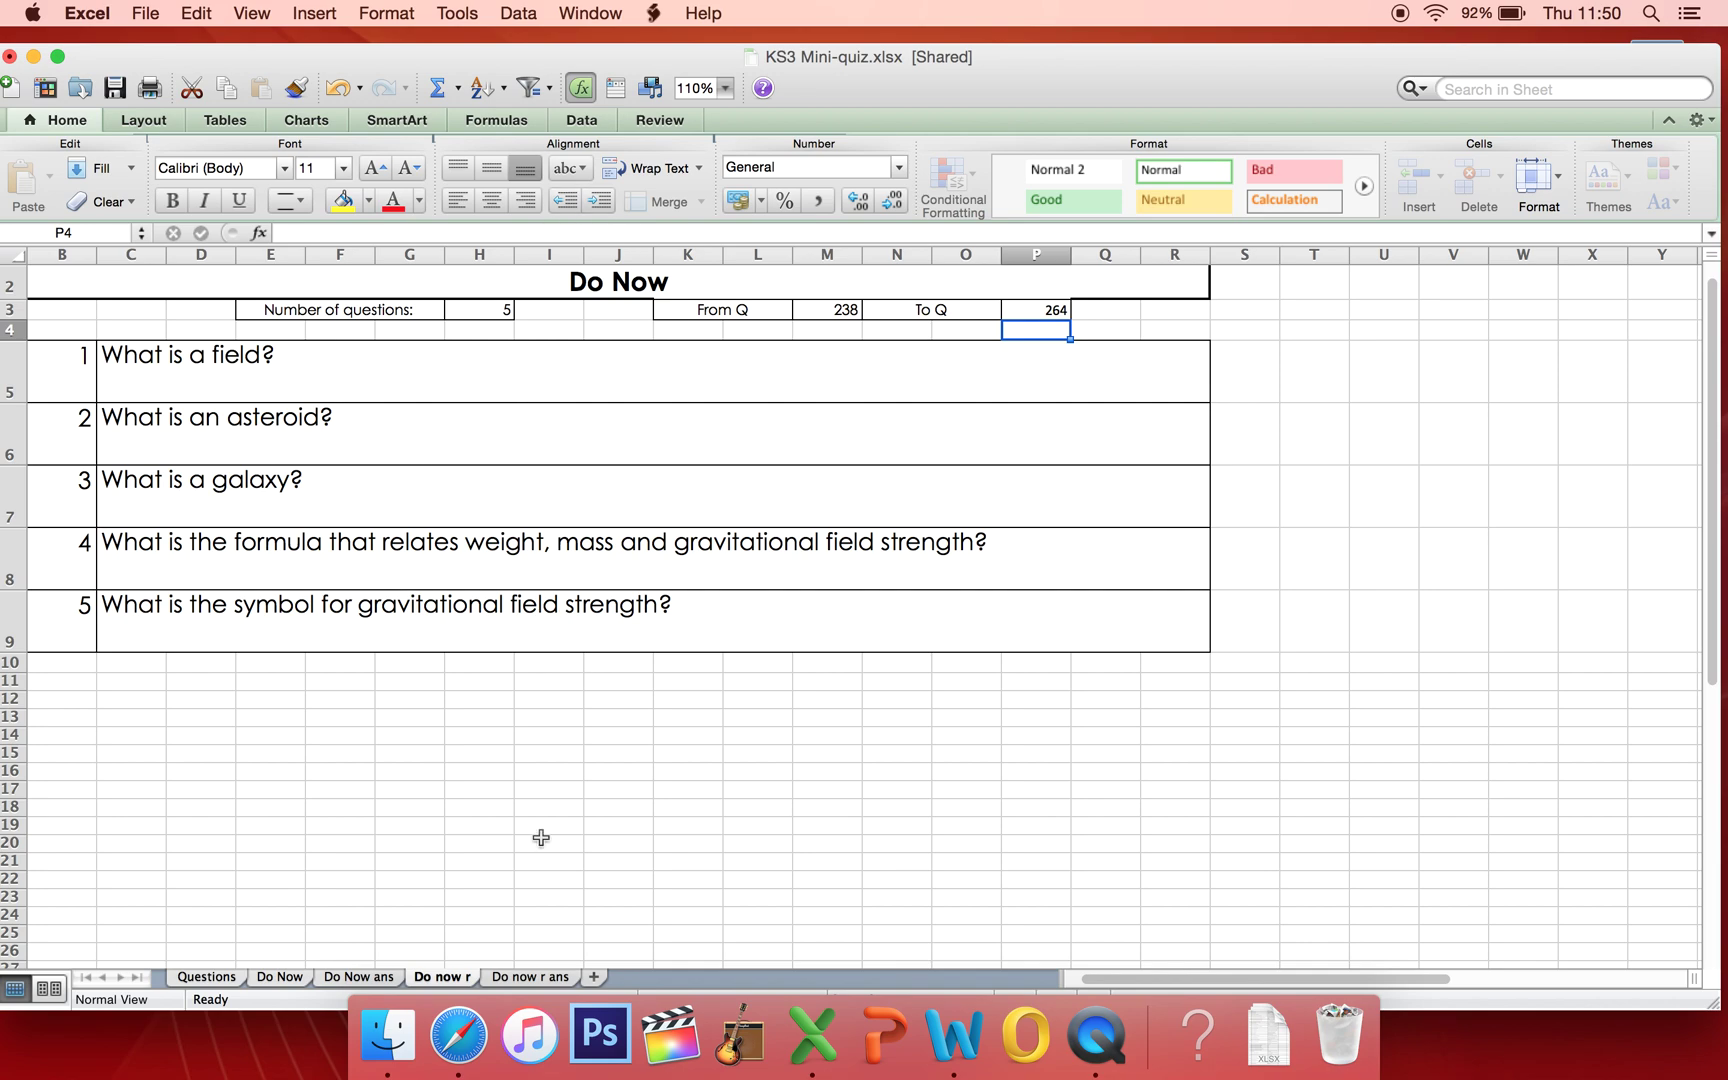
- Check the Do now r ans answer sheet, then recalculate Do now r with Cmd+=
{"action": "left_click", "coordinate": [542, 973]}
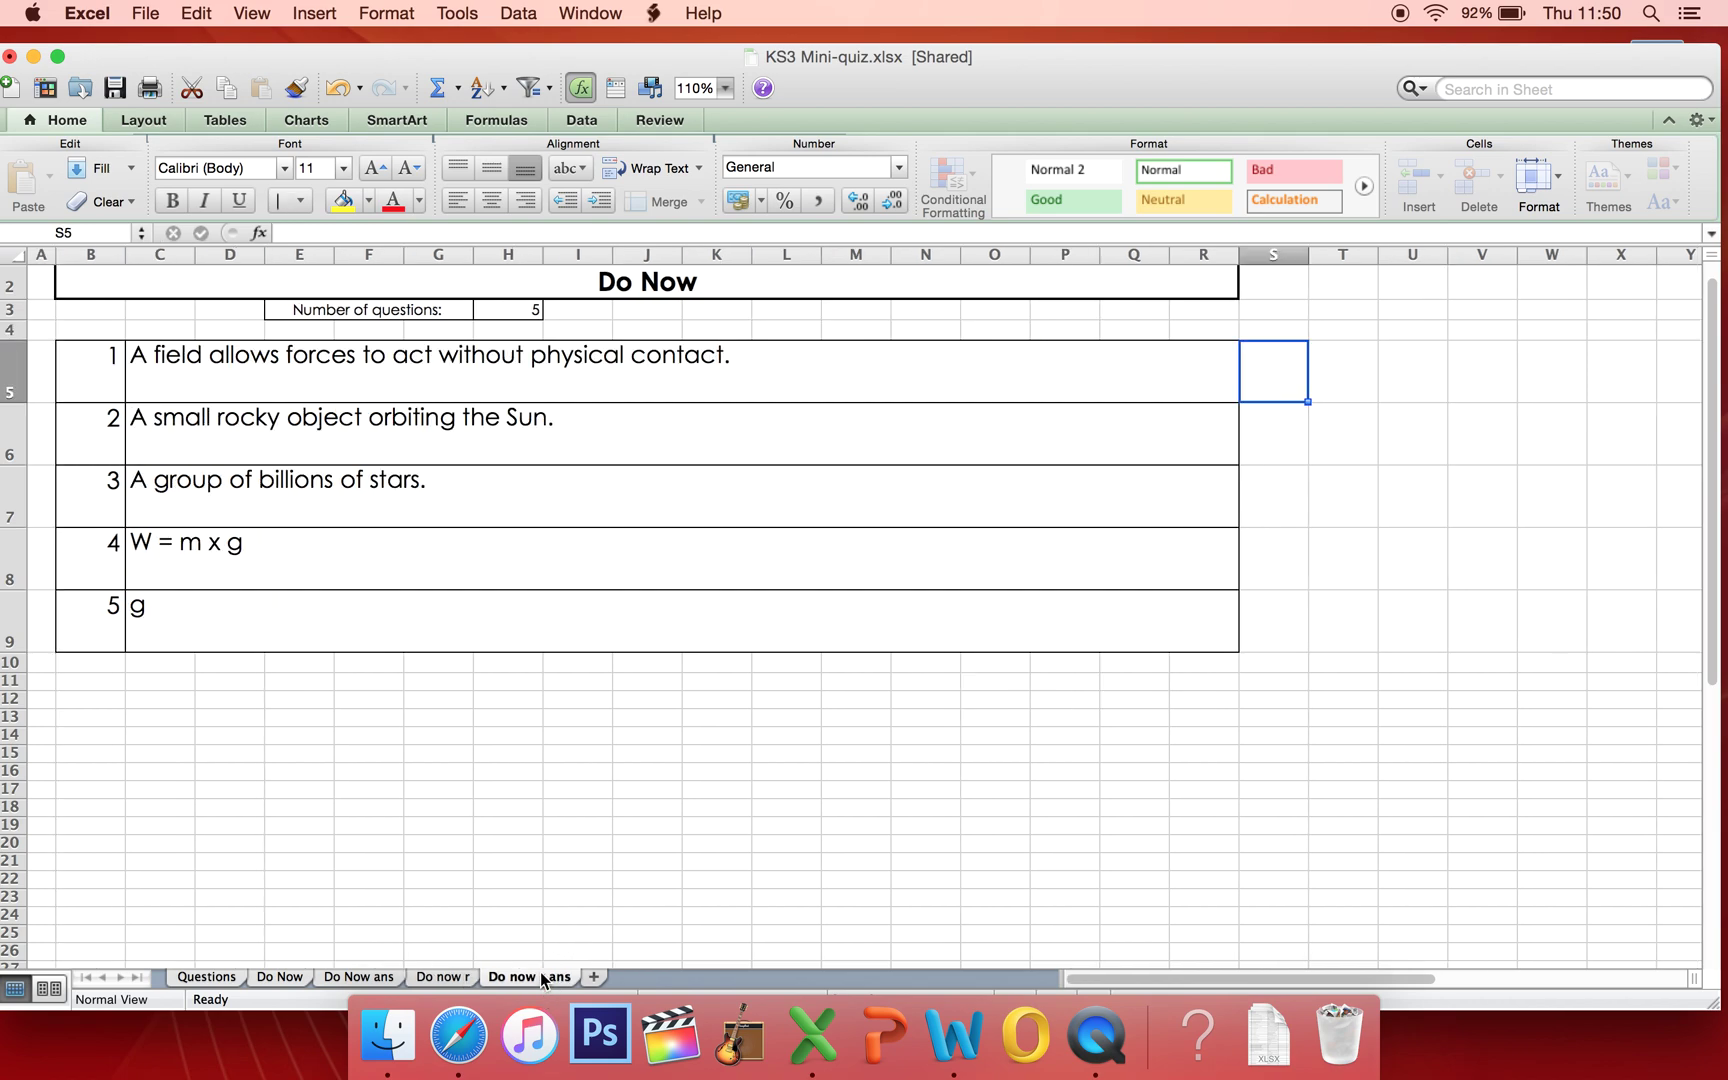
{"action": "left_click", "coordinate": [431, 978]}
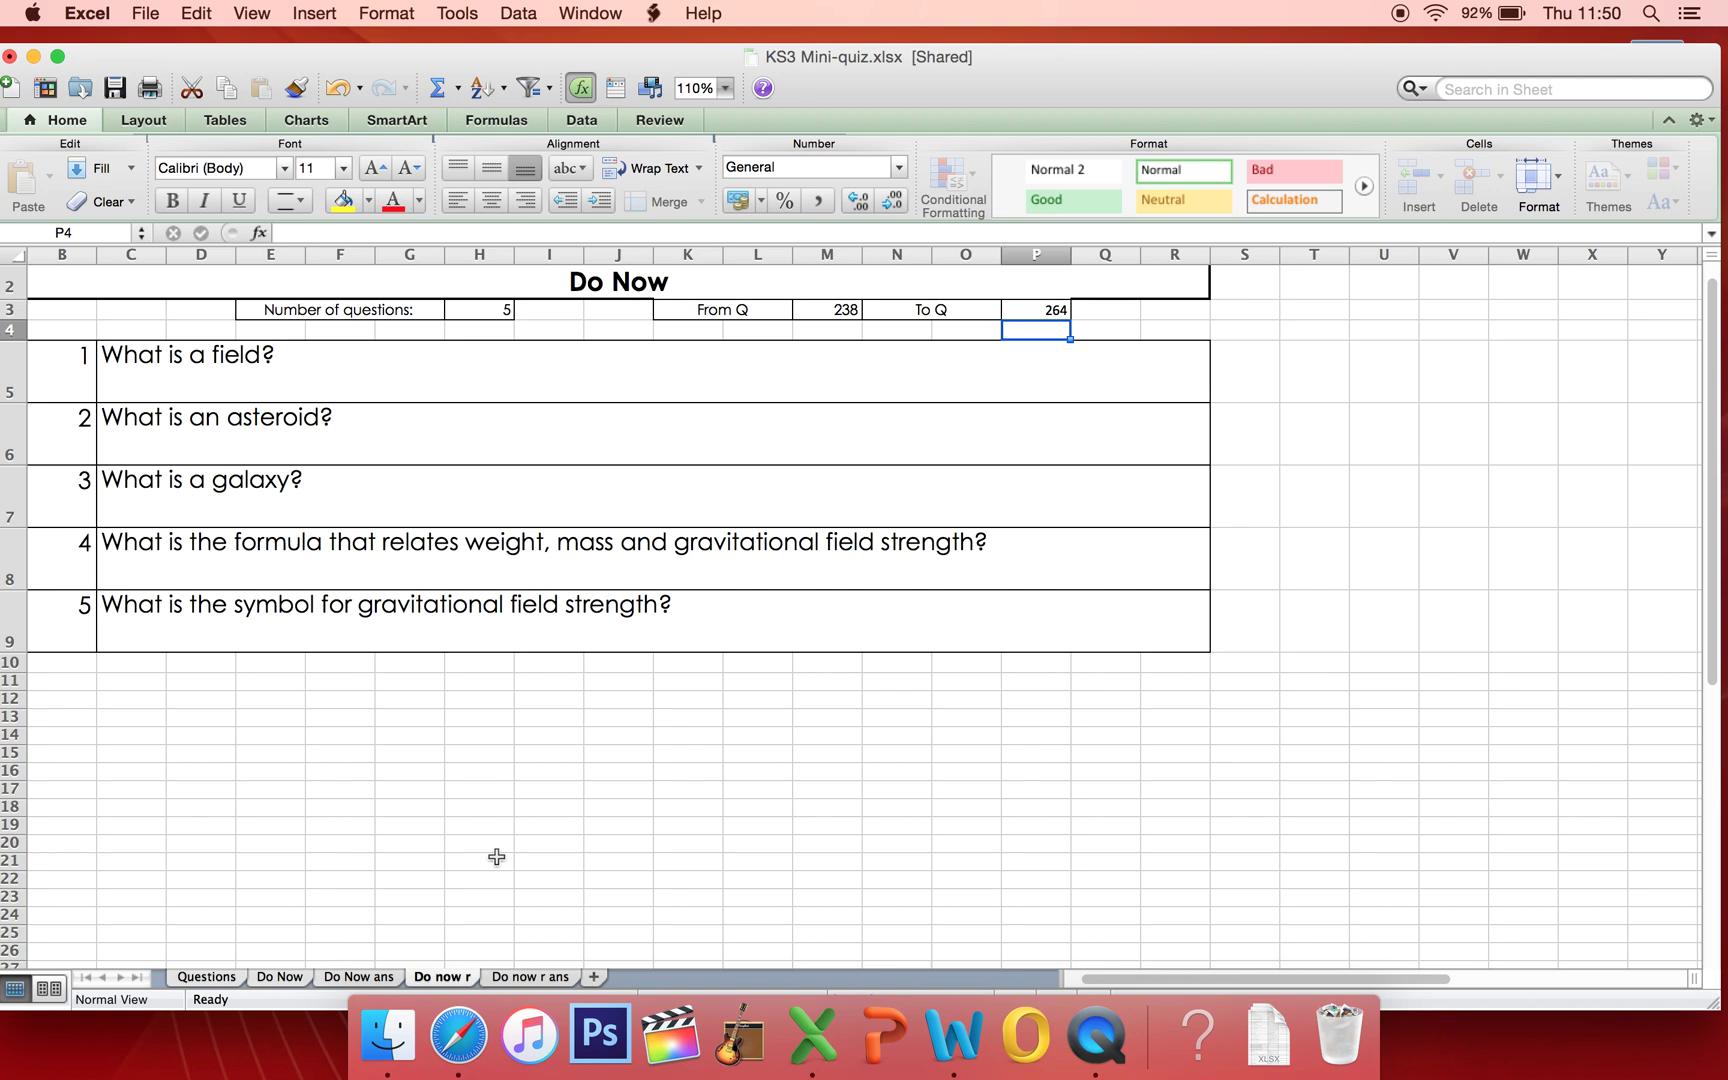
{"action": "key", "text": "super+equal"}
{"action": "key", "text": "super+equal"}
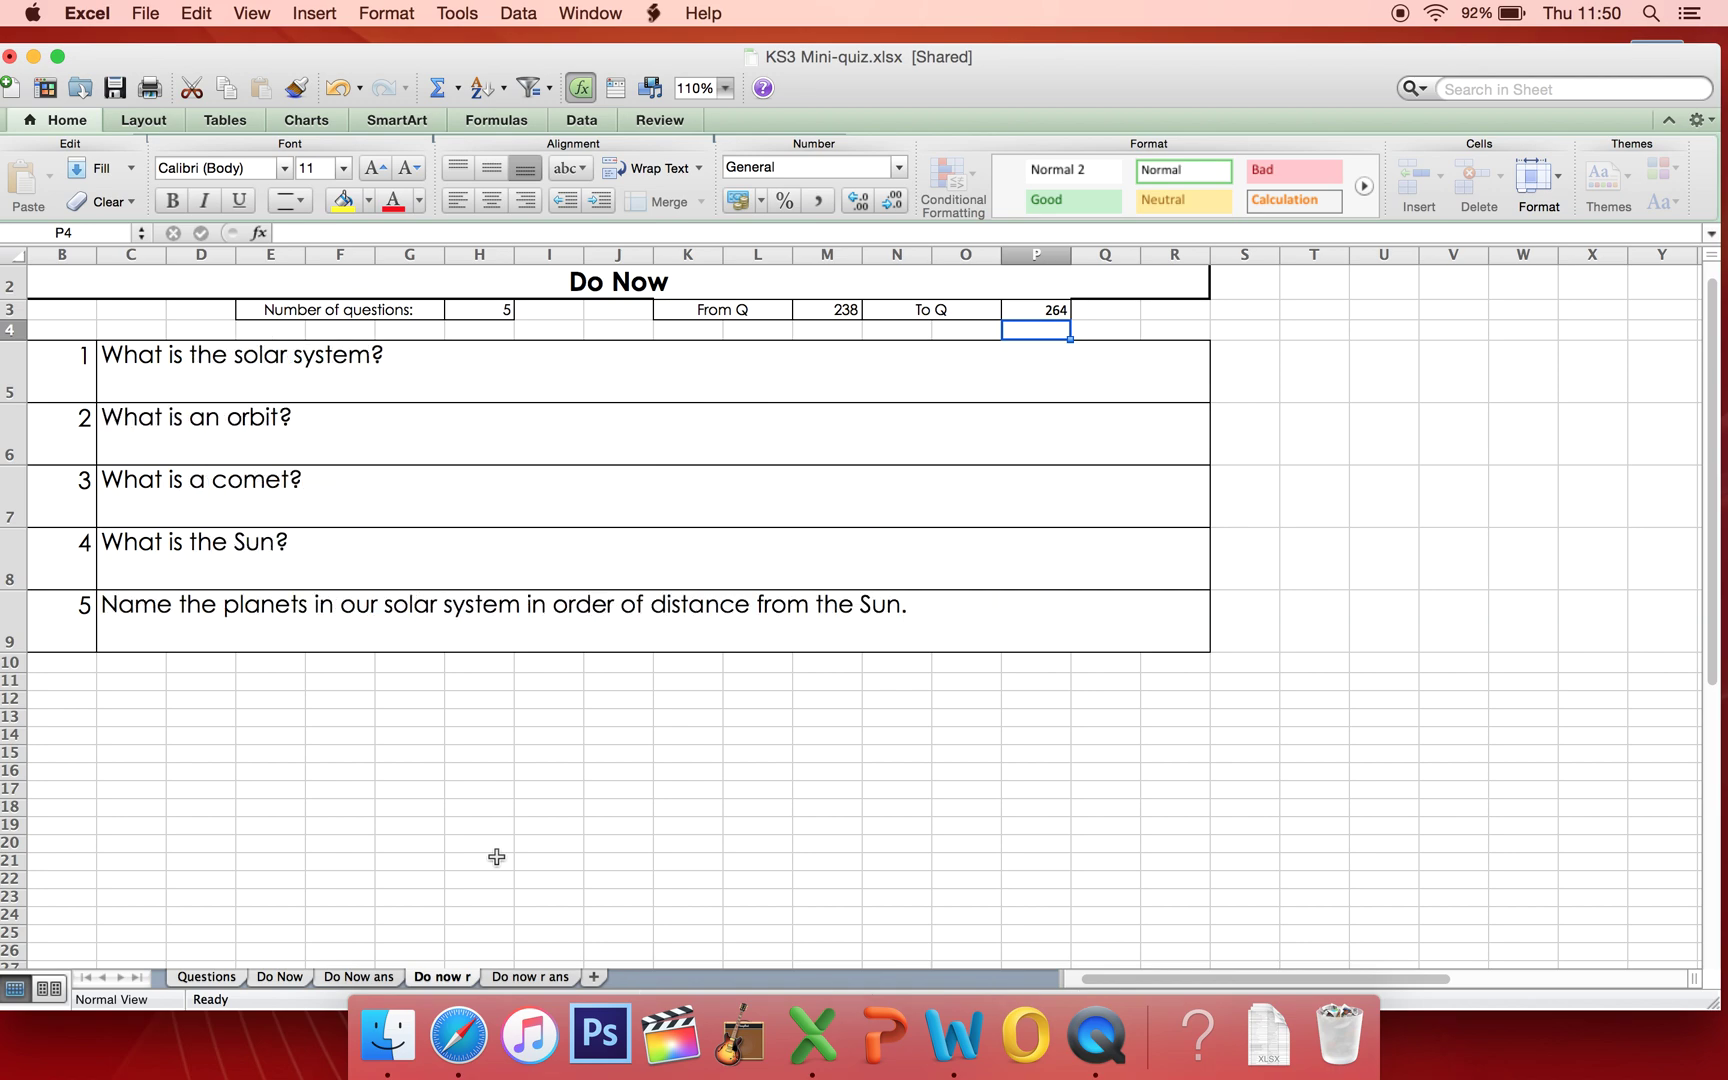